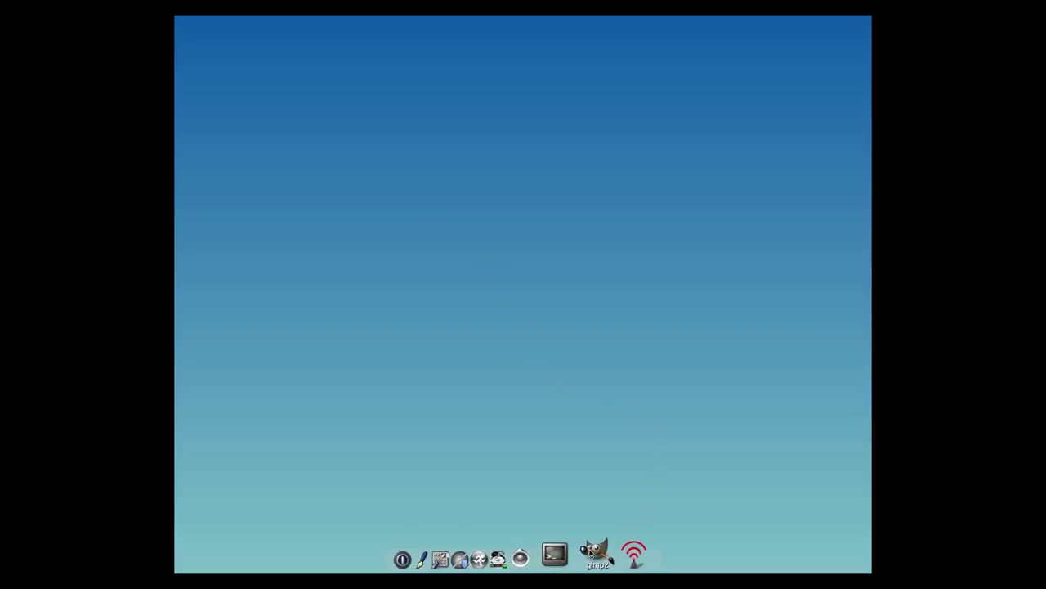
- Launch gimp2 from the desktop's applications list to check that it runs, and close it
right_click(489, 155)
mouse_move(493, 155)
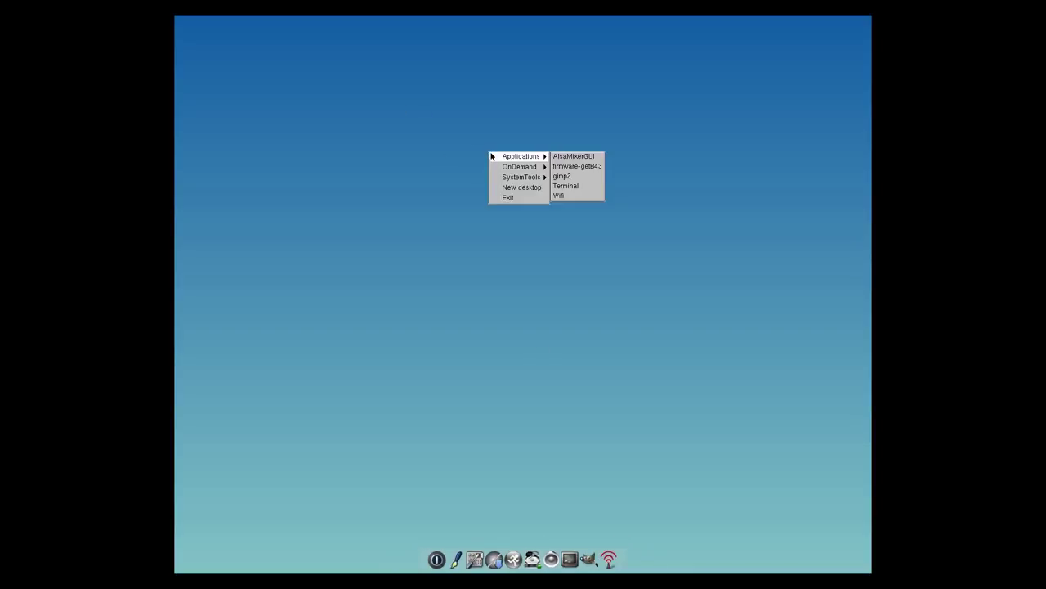
click(564, 176)
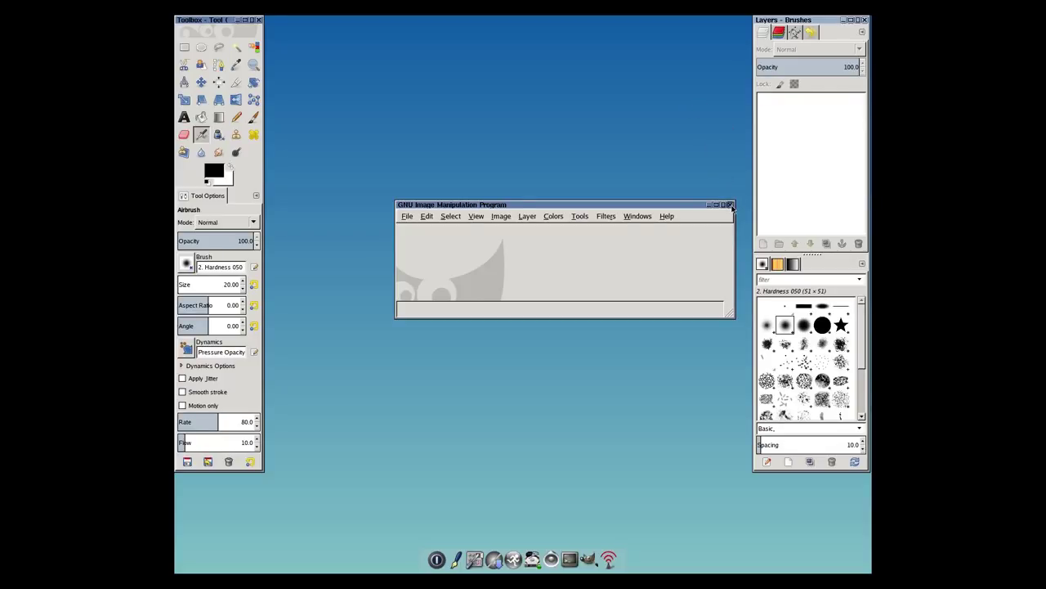
click(731, 206)
- Load firefox-ESR from the on-demand applications and close the browser once its start page has loaded
right_click(455, 215)
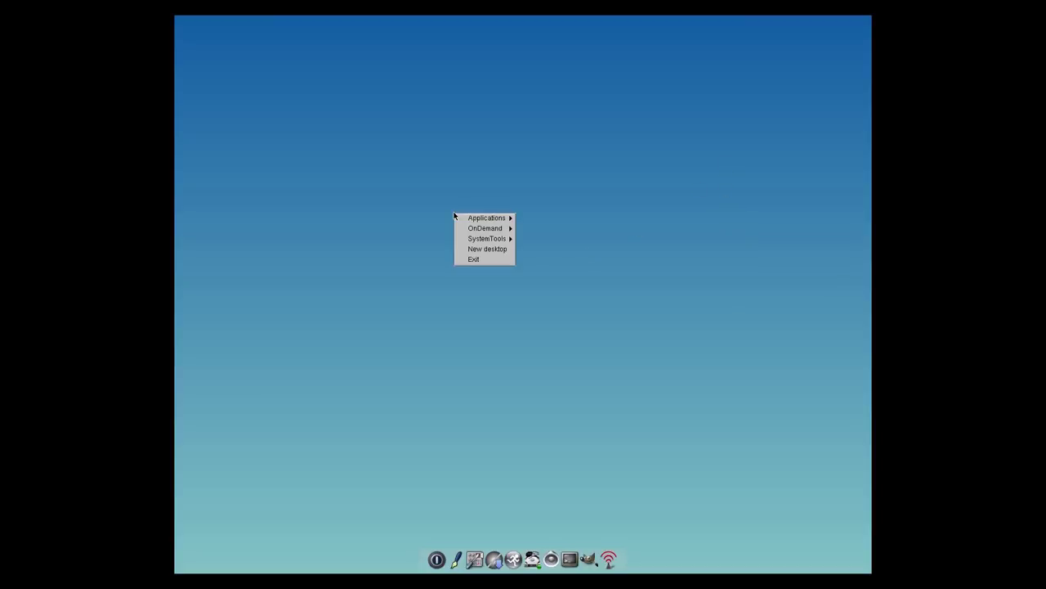
mouse_move(483, 233)
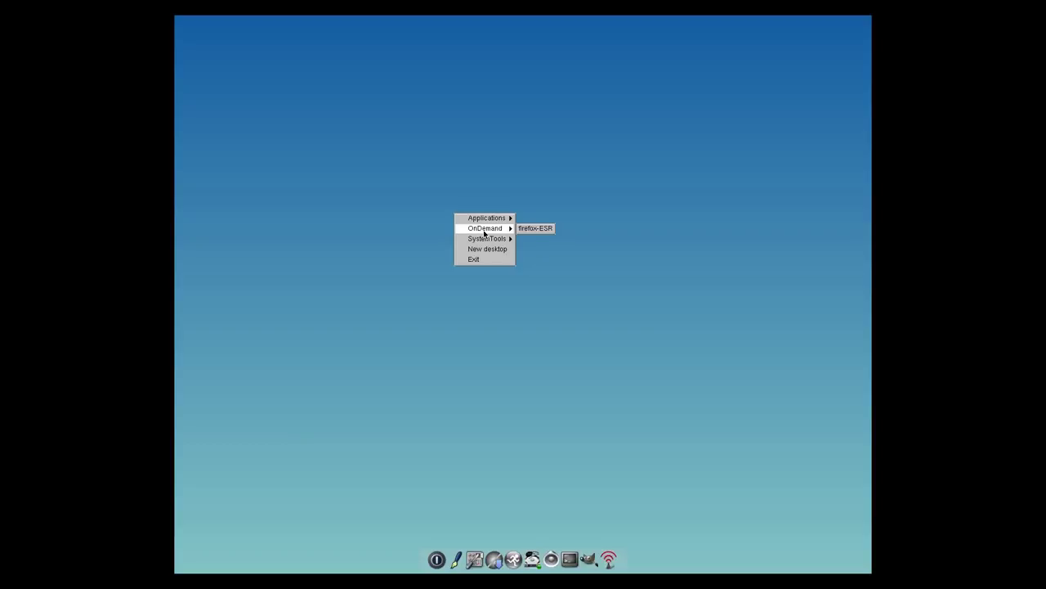
click(535, 231)
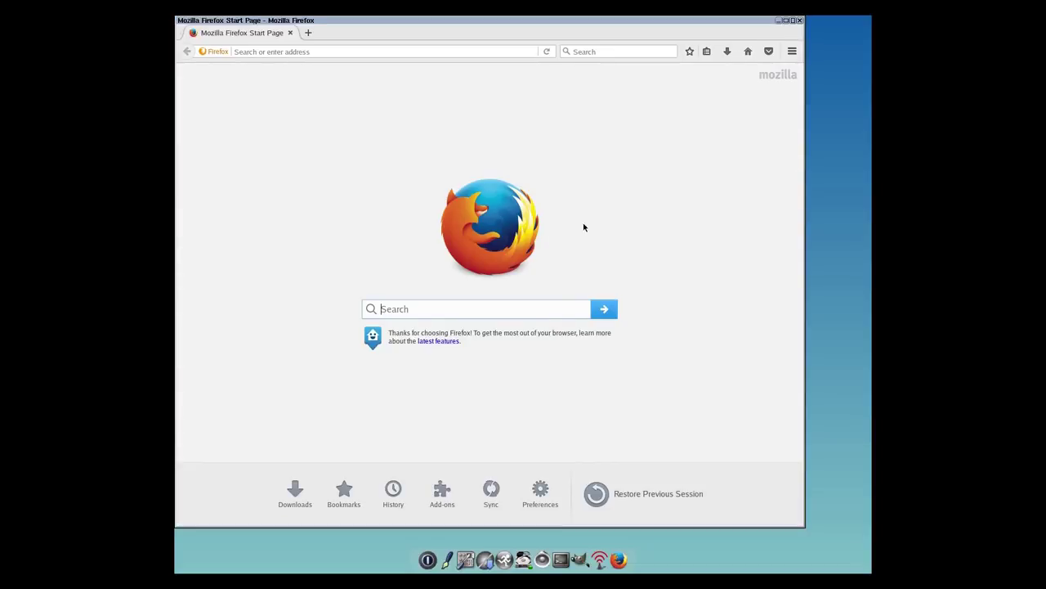
click(800, 22)
- Check the desktop's Applications list for the loaded programs and dismiss it
right_click(472, 233)
mouse_move(480, 239)
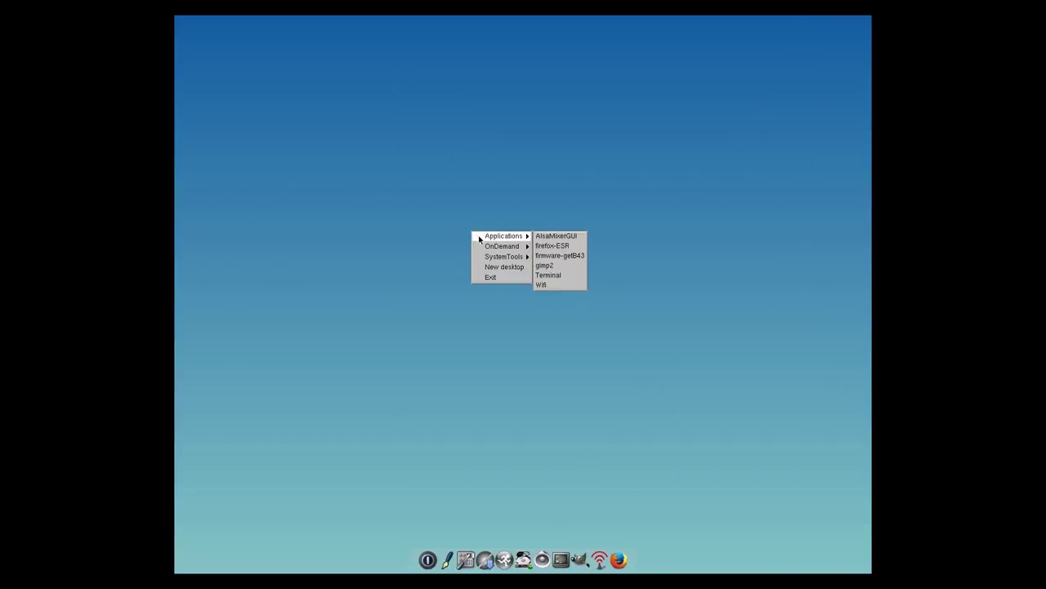
click(426, 204)
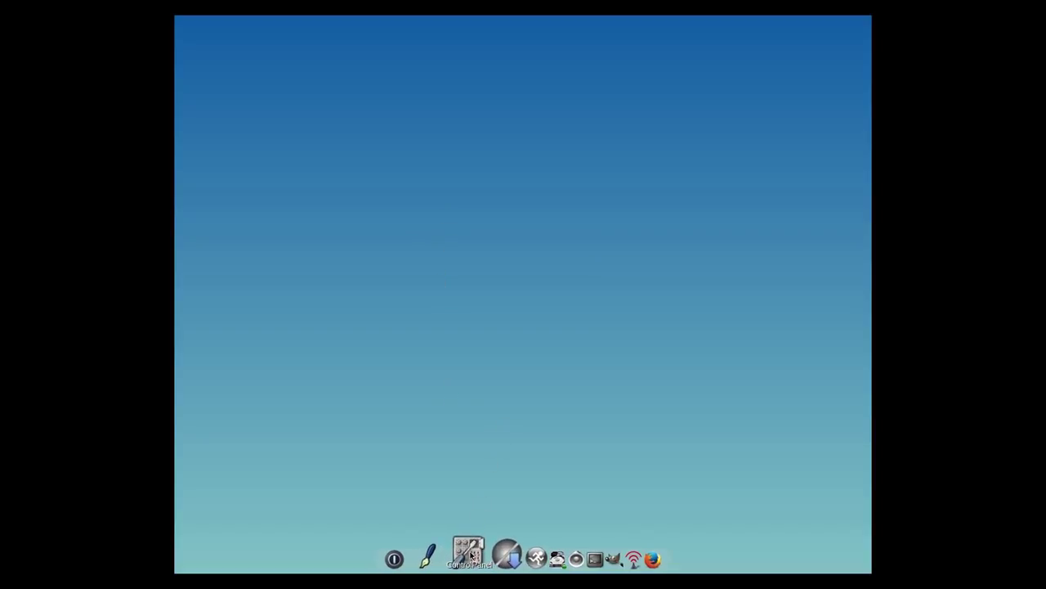
- Open the tcWbarConf tool from the Control Panel and move its window to the middle of the desktop
click(470, 553)
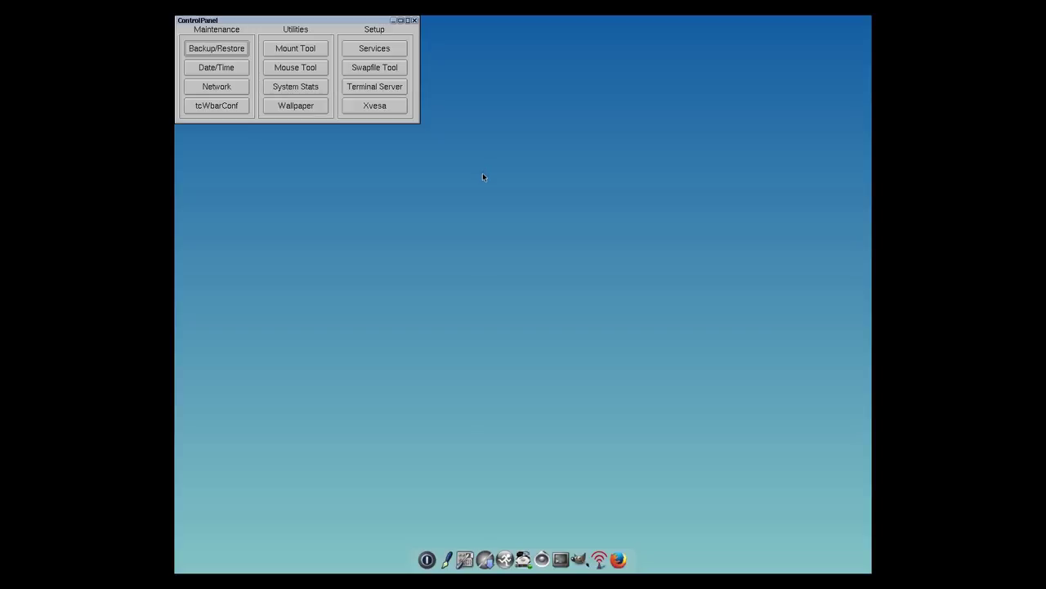
click(217, 105)
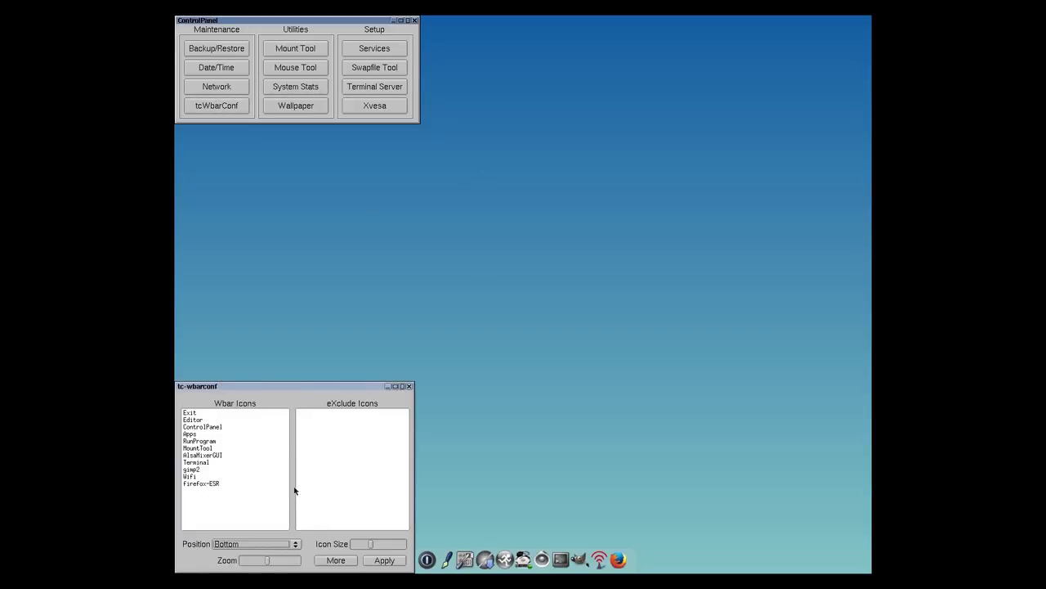
drag(336, 384, 539, 186)
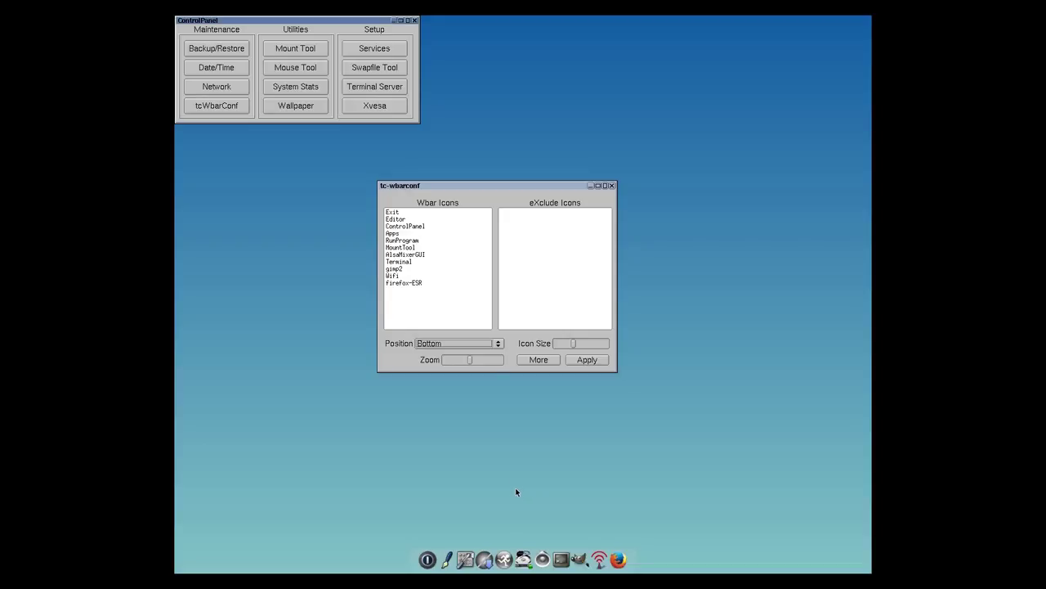
- Try the icon bar at the Top position, and try it at Left Bottom Vertical, applying each
click(498, 344)
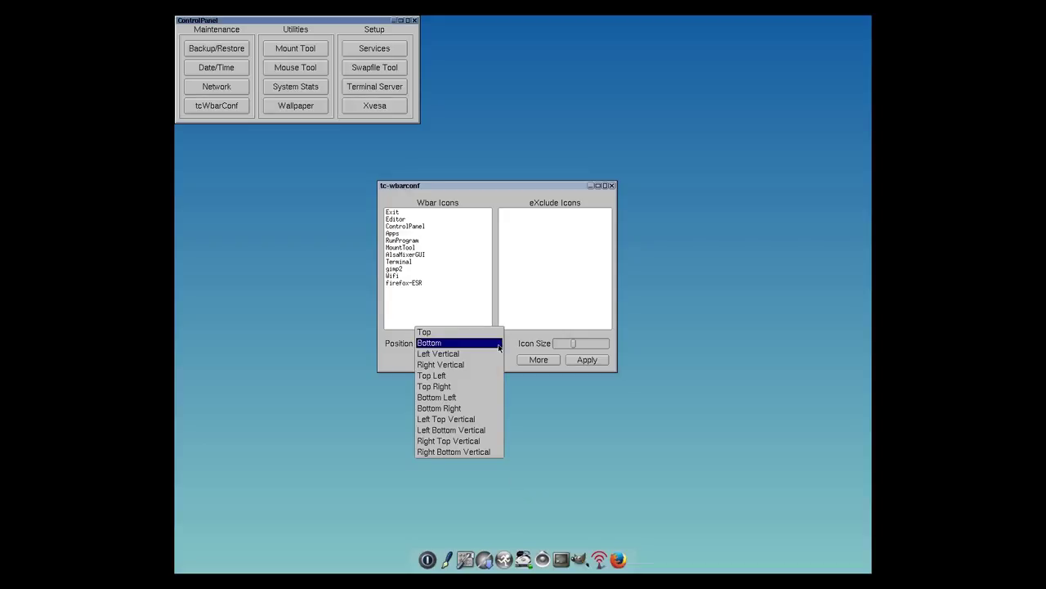
click(495, 333)
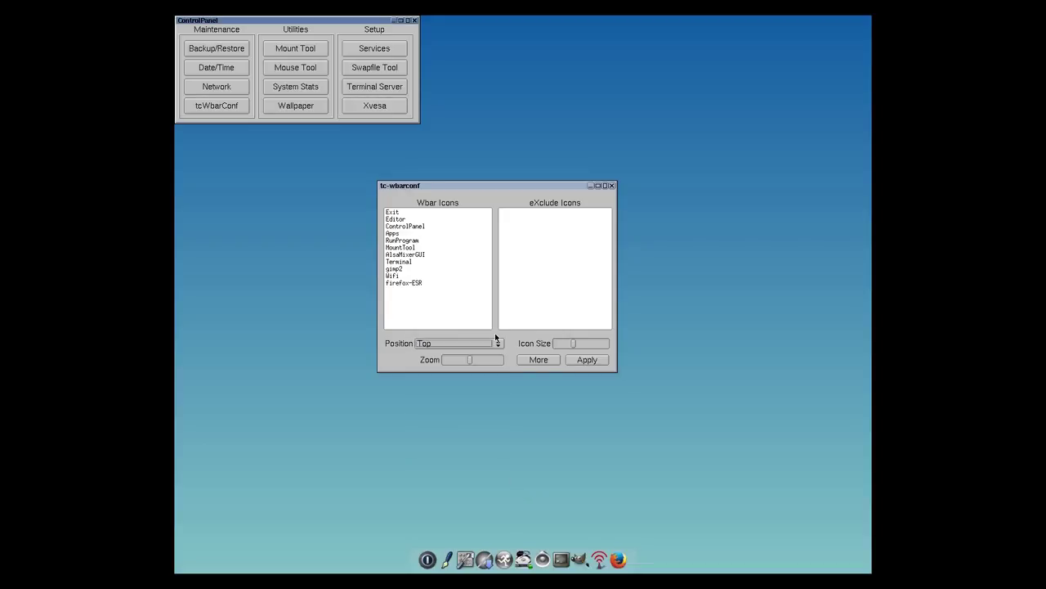
click(589, 360)
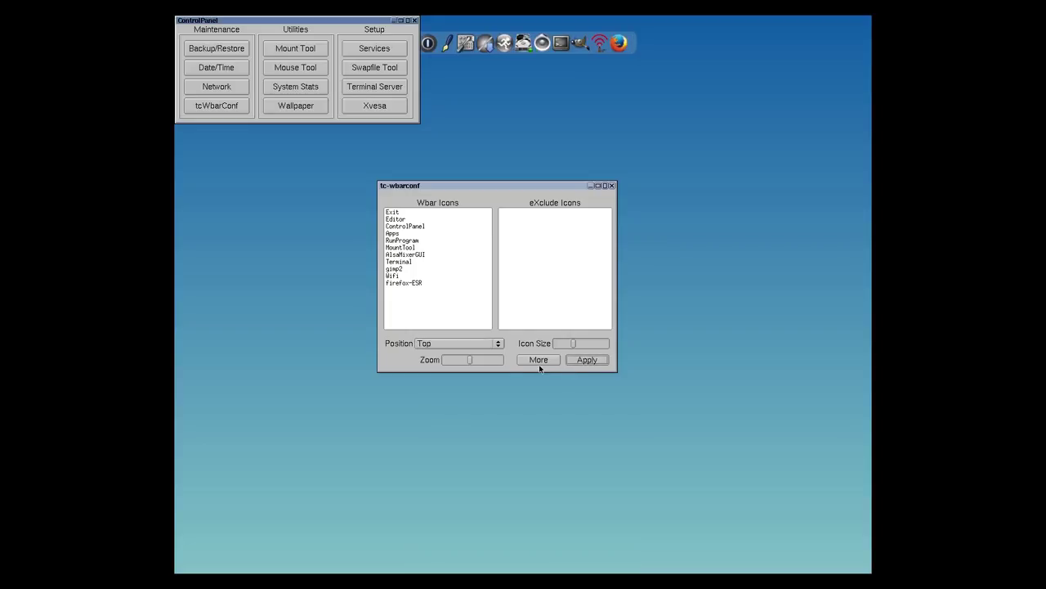
click(497, 344)
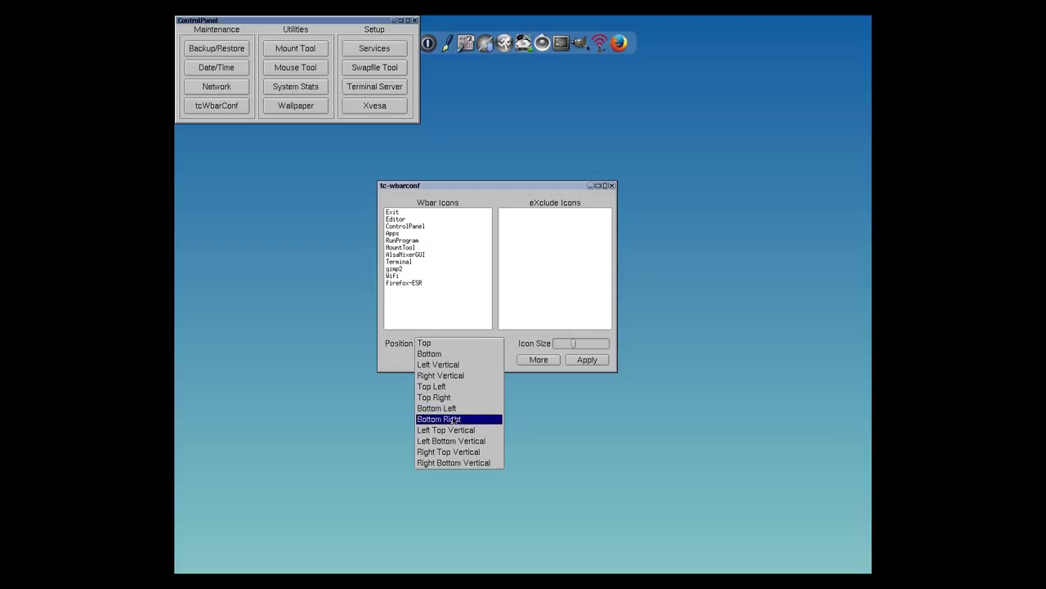
click(452, 442)
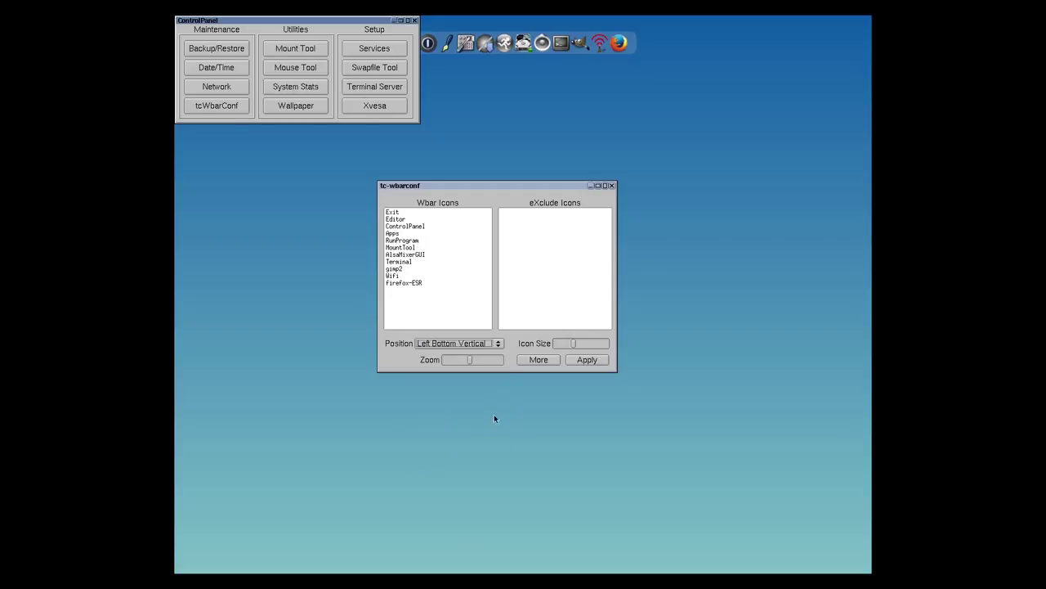
click(587, 360)
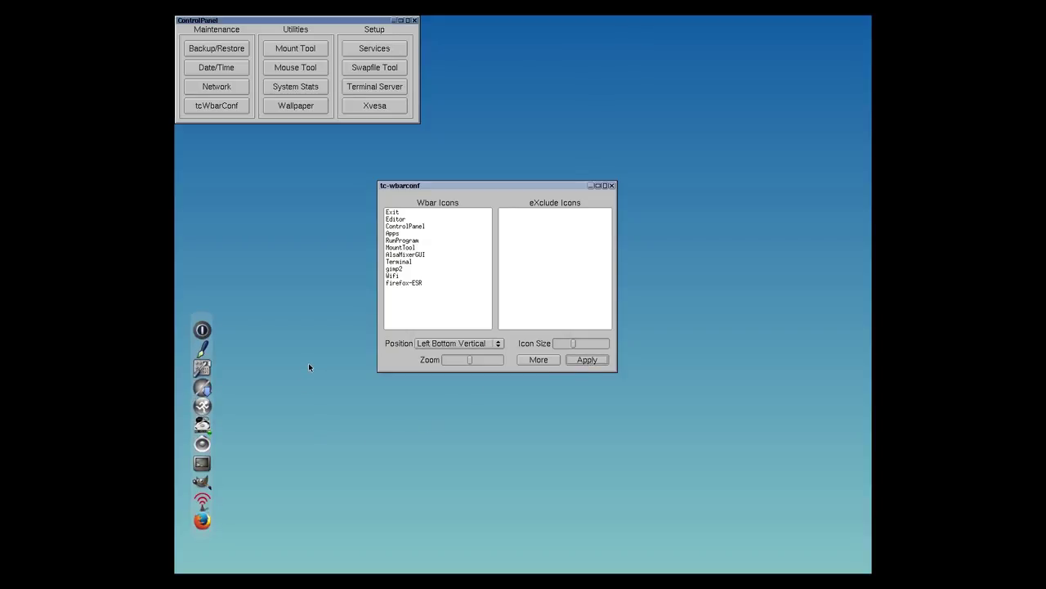
- Set the icon bar's position to Bottom and apply it with a moderately larger icon size
click(495, 344)
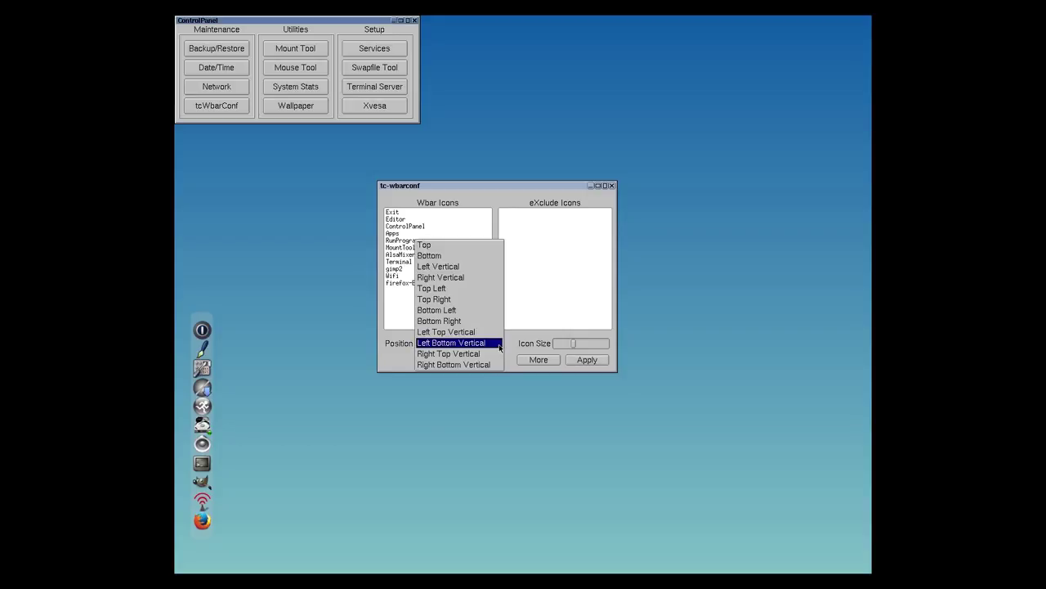
click(468, 256)
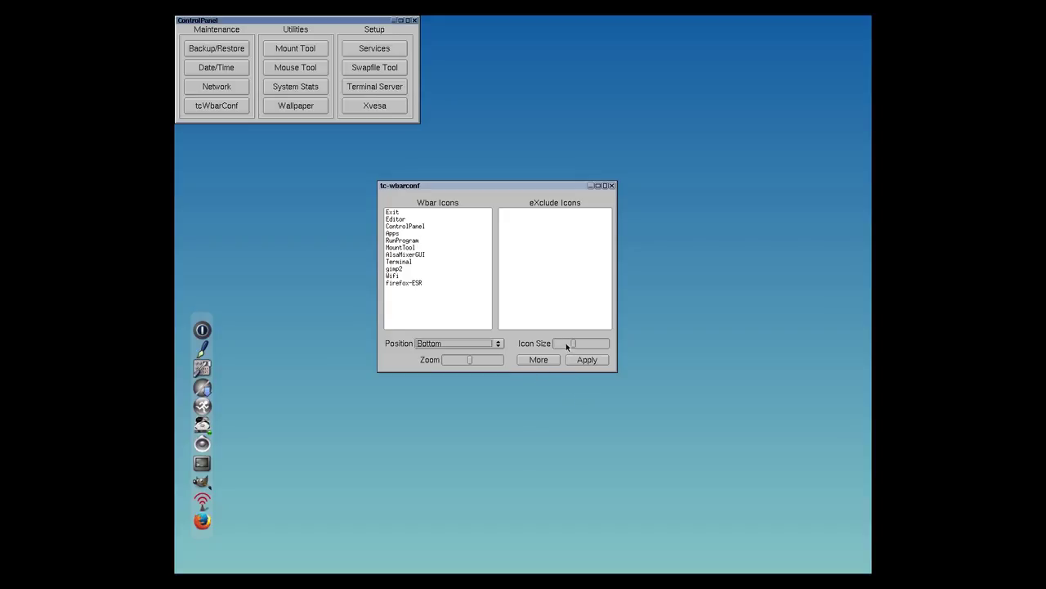
drag(573, 345, 584, 348)
click(582, 361)
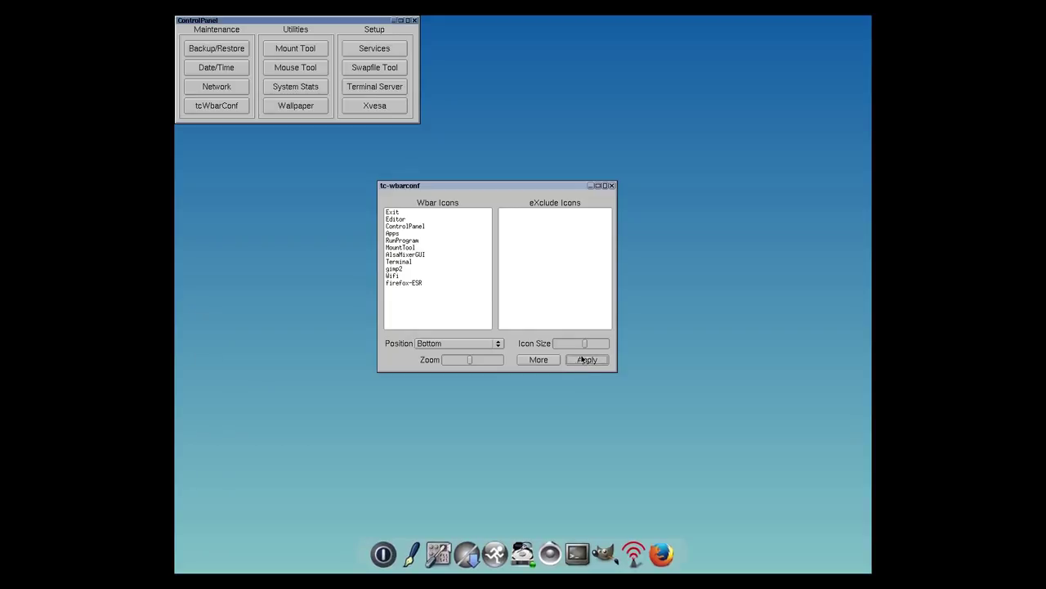
- Apply the maximum icon size to the icon bar, and reduce it to 42
drag(585, 342, 591, 345)
click(592, 361)
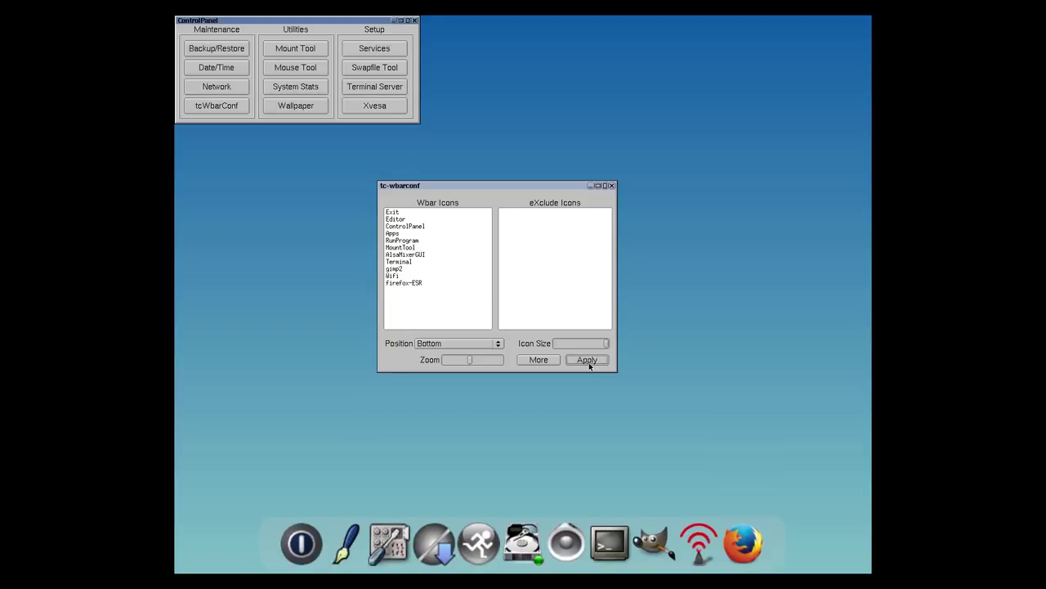
click(605, 344)
drag(580, 349, 579, 349)
click(578, 361)
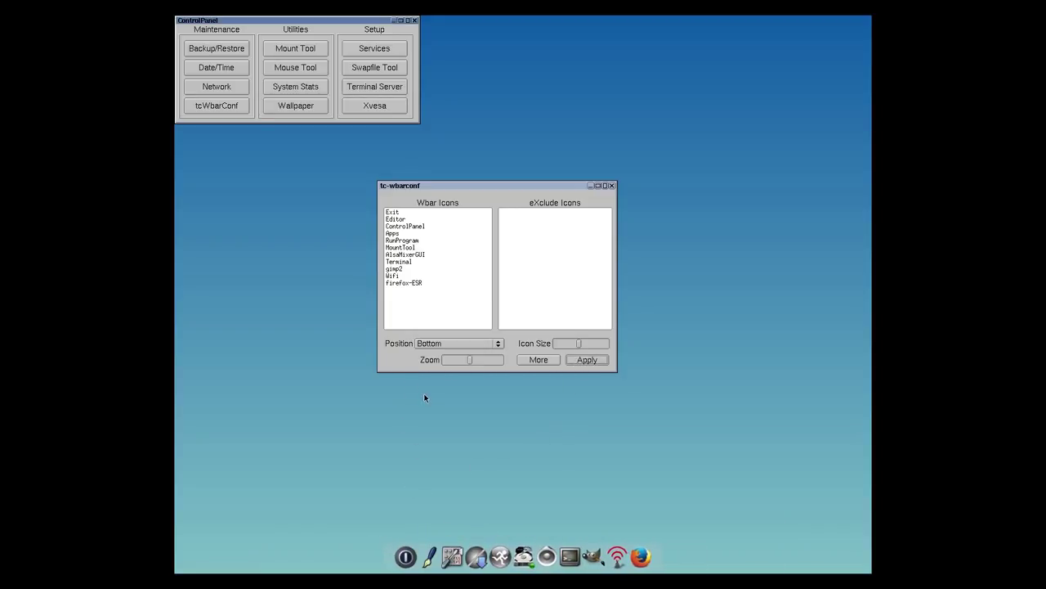
- Review the additional wbar options, return to the main settings and close the tc-wbarconf window
click(538, 359)
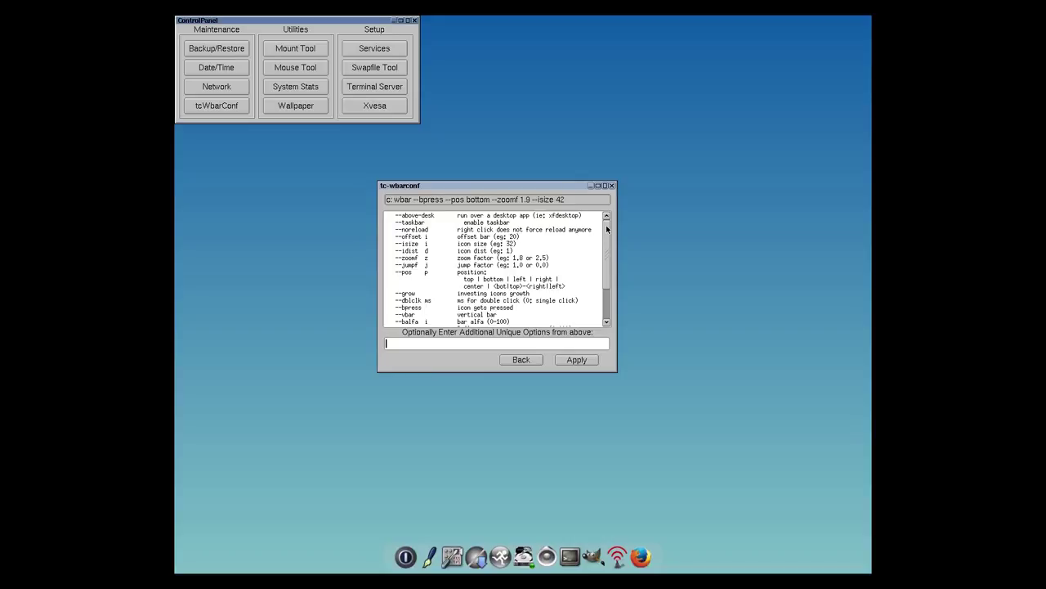
click(521, 360)
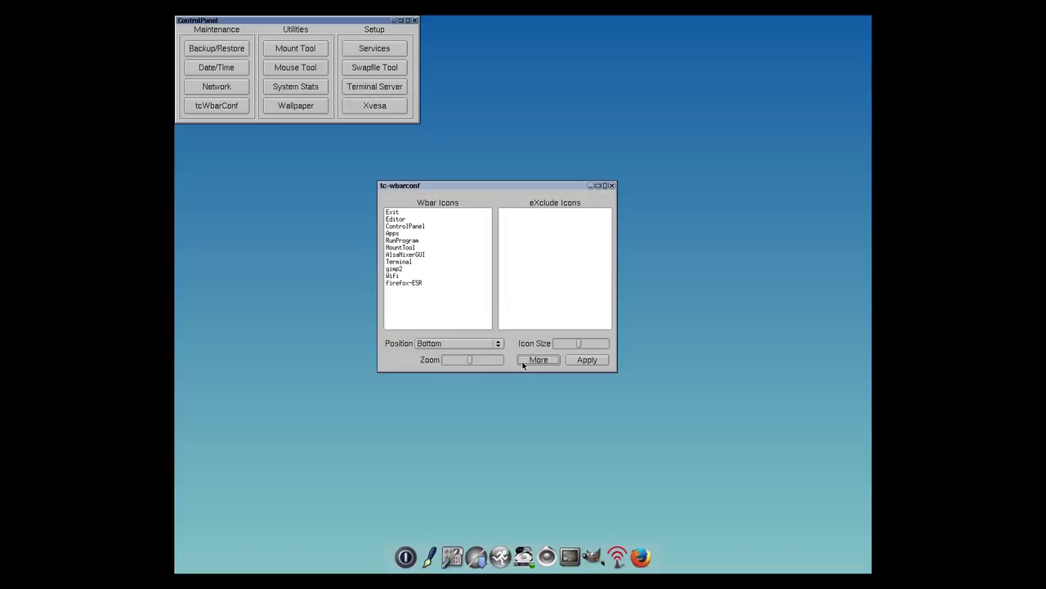
click(611, 186)
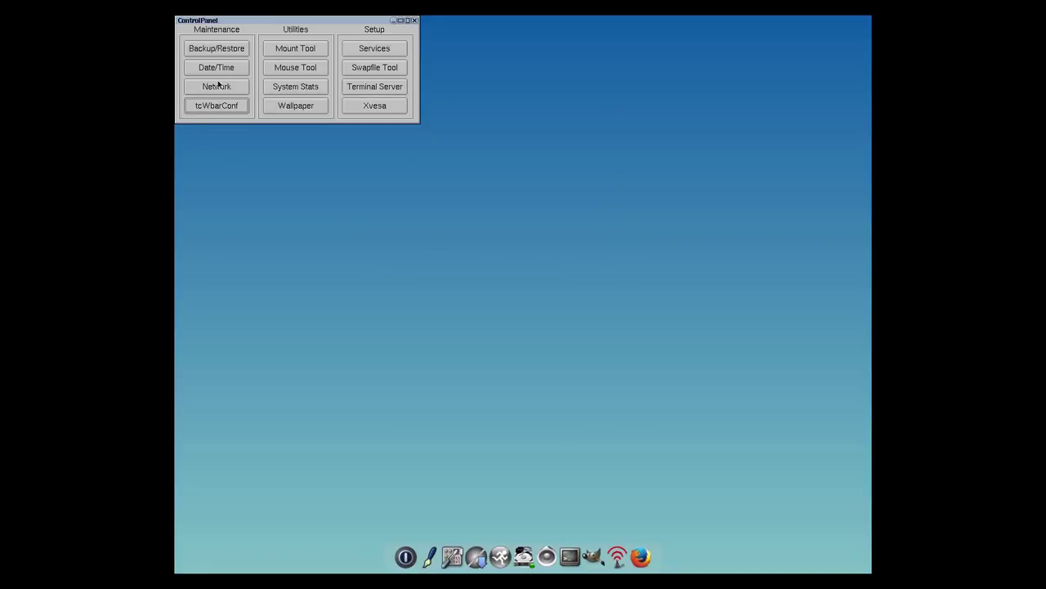
- View the Mouse Tool settings and exit, and view the Date/Time settings and accept them unchanged
click(290, 68)
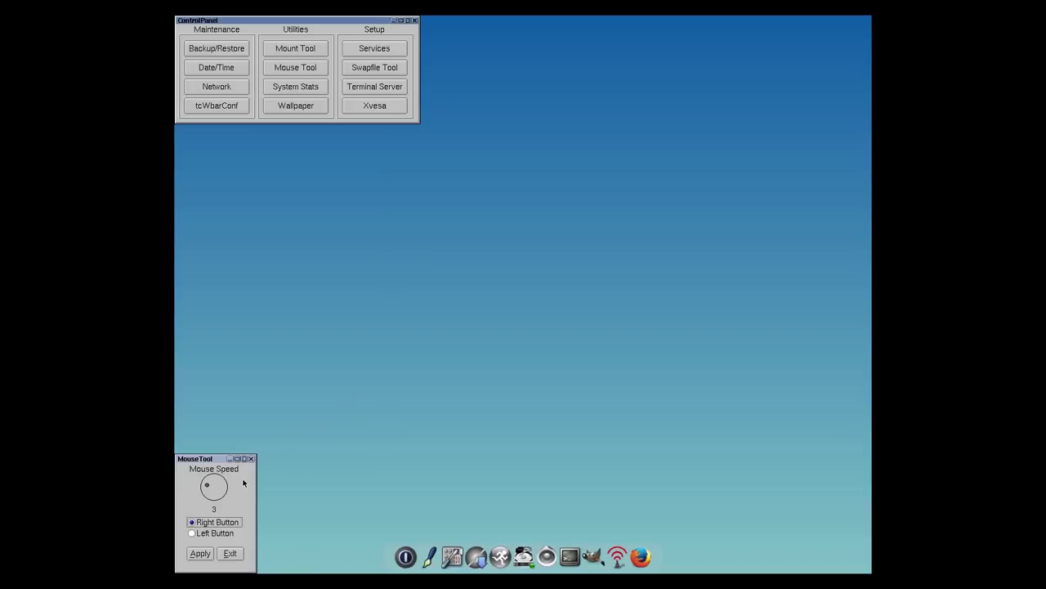
click(230, 552)
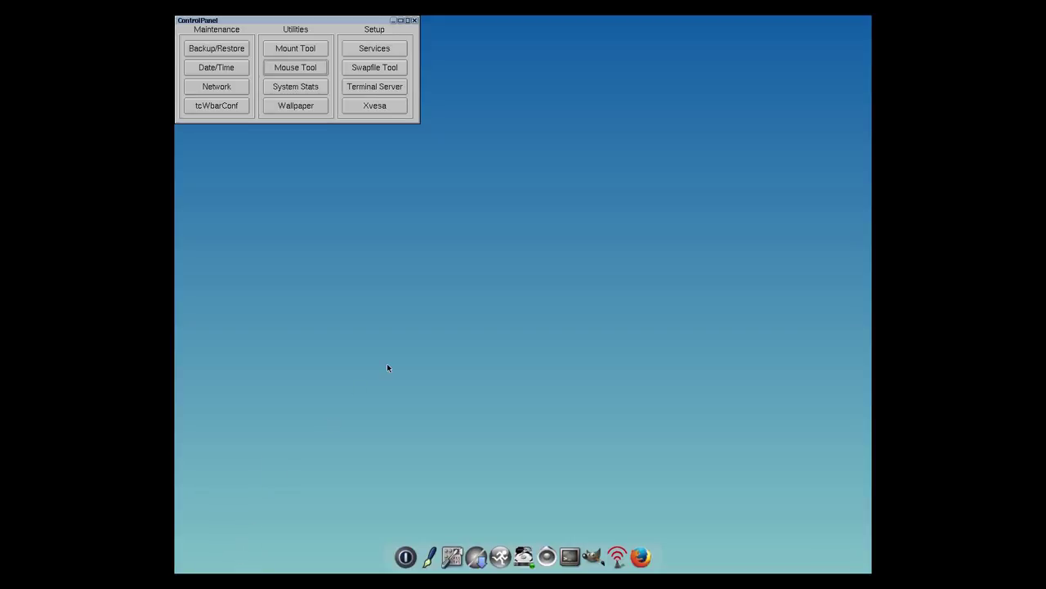
click(228, 69)
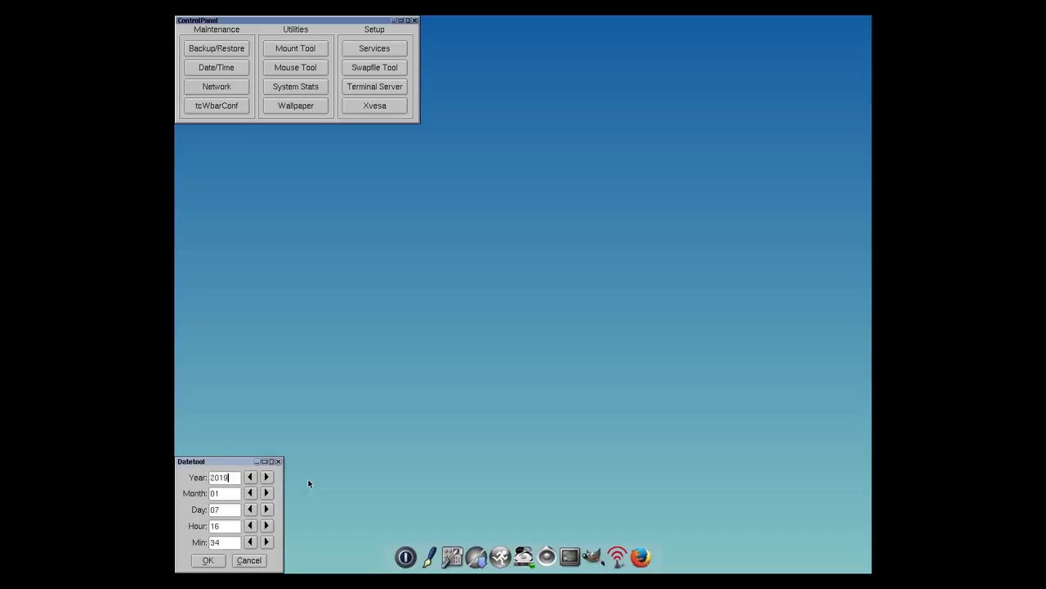
click(209, 561)
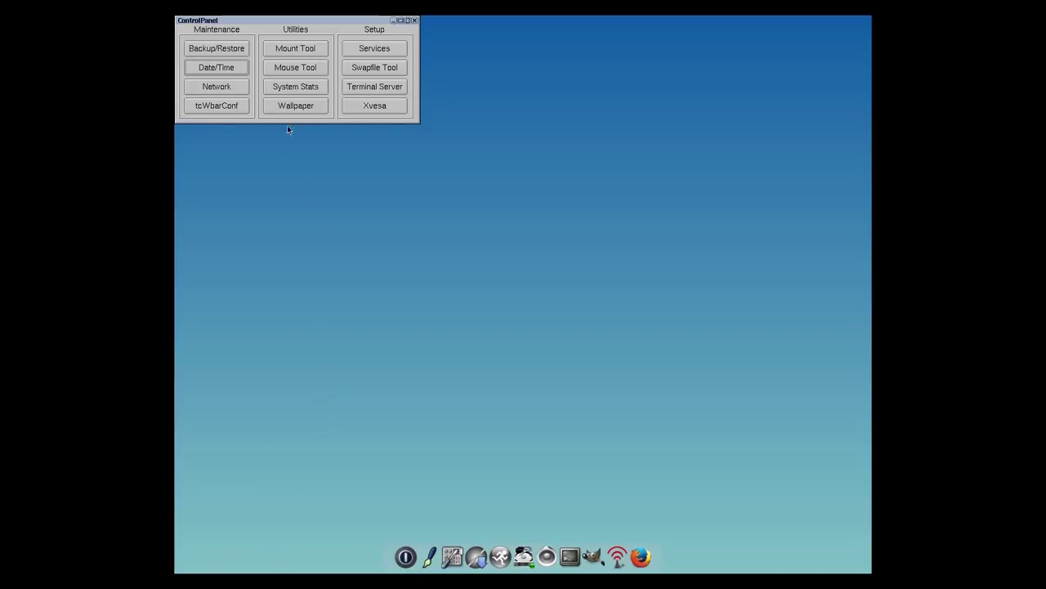
- Open the Wallpaper settings and preview the vertical gradient with Color #1 set to magenta (RGB 0.659, 0.055, 0.318)
click(294, 105)
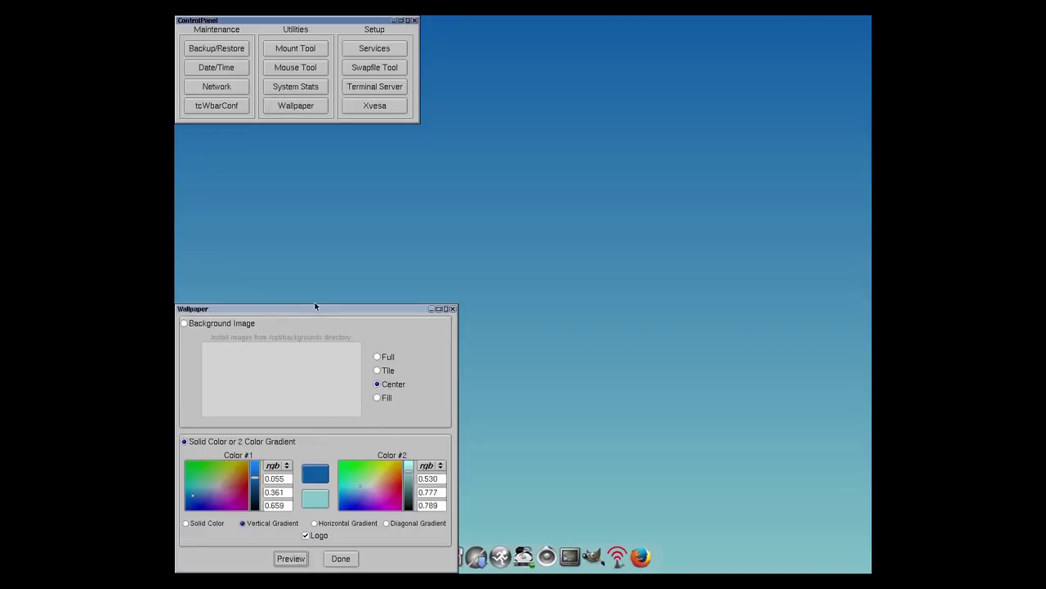
drag(319, 306, 573, 124)
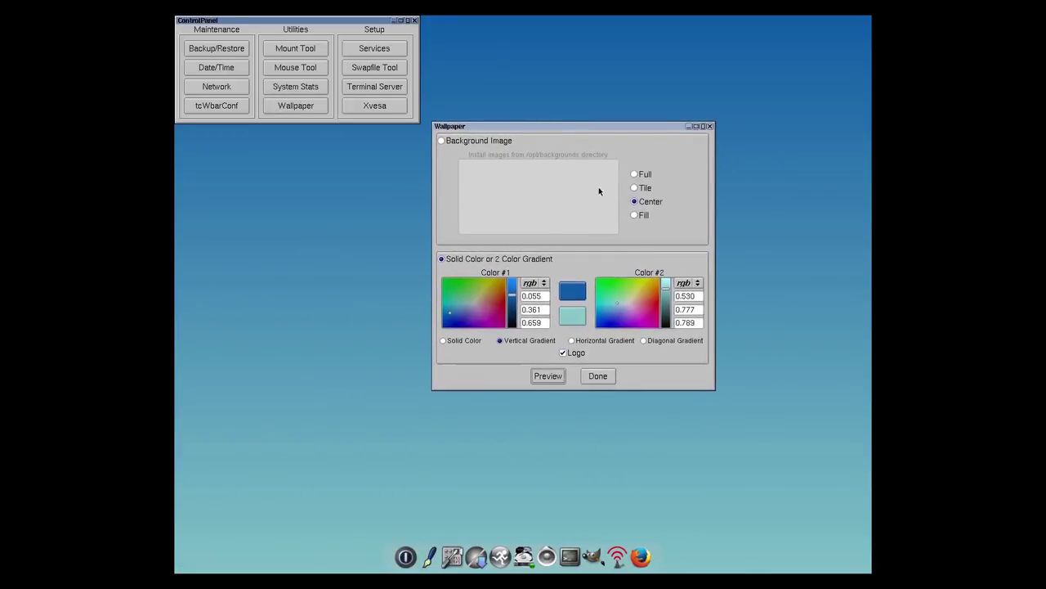
drag(451, 314, 500, 316)
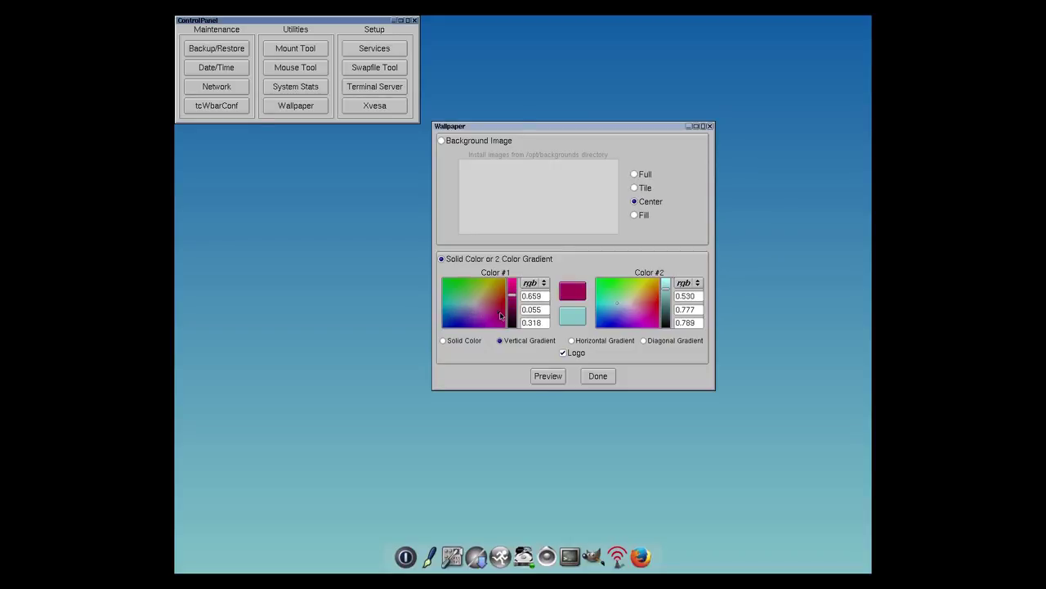
click(549, 379)
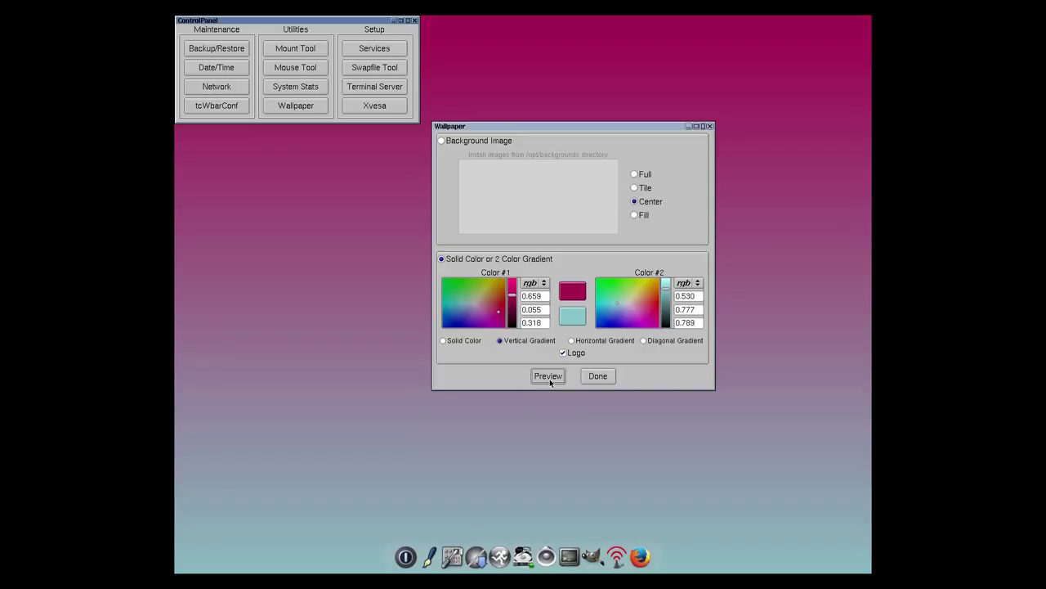
- Set the wallpaper gradient's Color #1 to indigo (RGB 0.261, 0.255, 0.659), preview it and finish the Wallpaper settings
drag(499, 313, 468, 311)
click(547, 378)
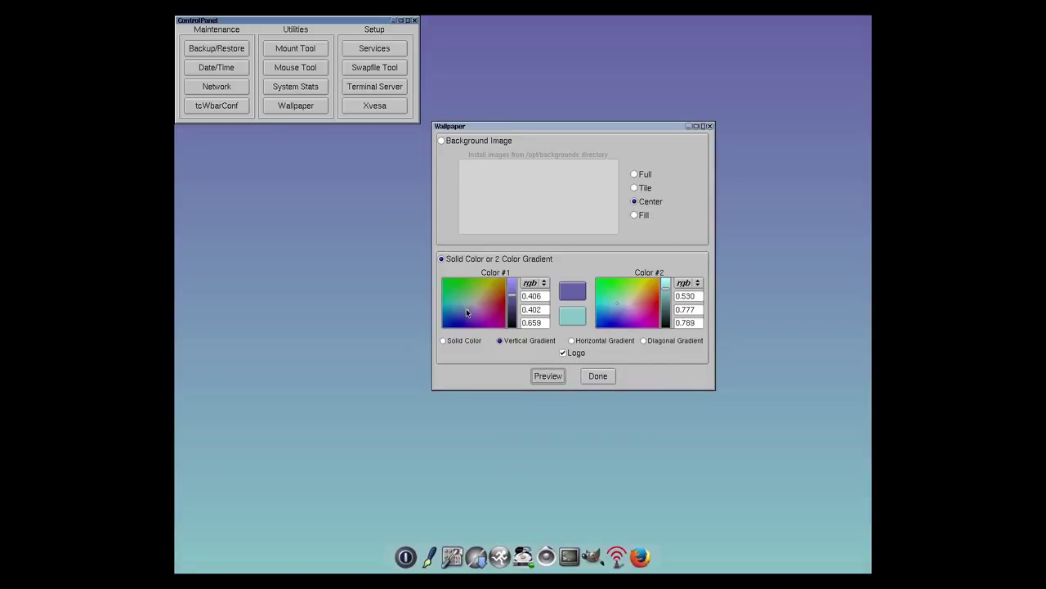
drag(467, 312, 465, 314)
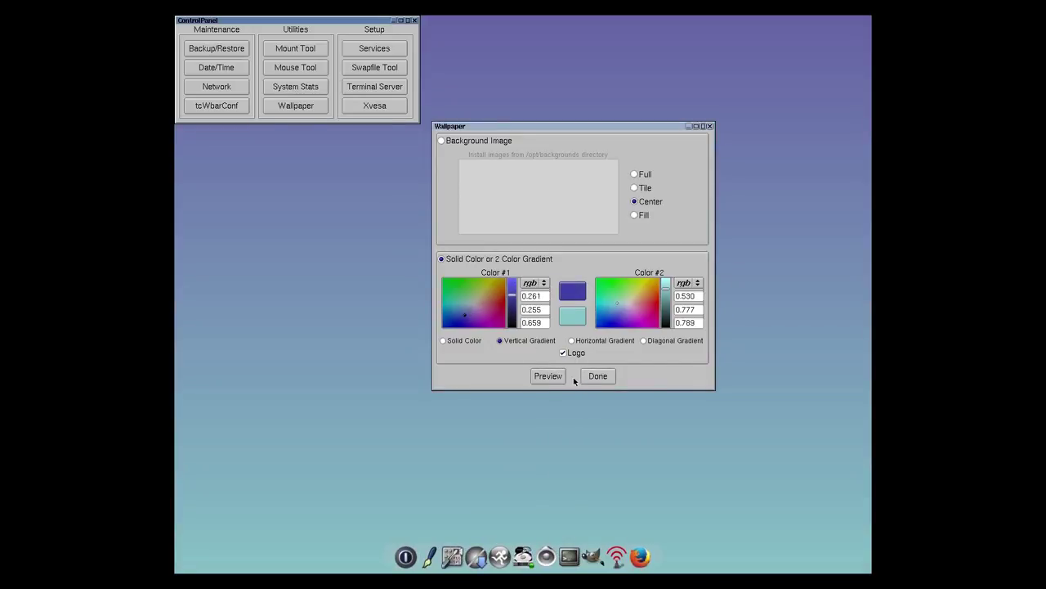
click(547, 377)
click(590, 380)
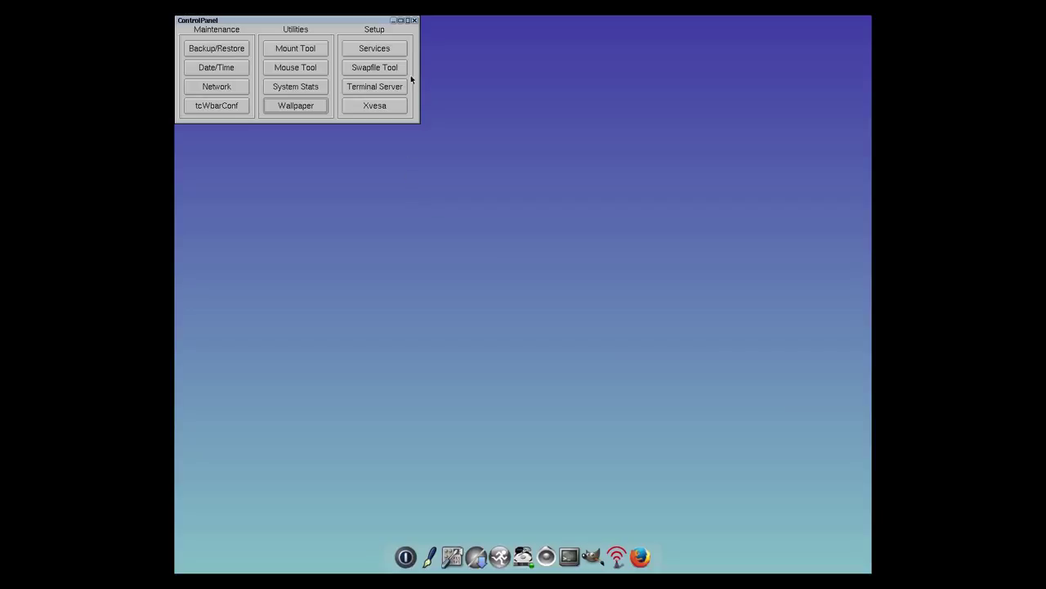
- Close the Control Panel, open the Apps tool and browse the remote cloud repository's extensions
click(414, 20)
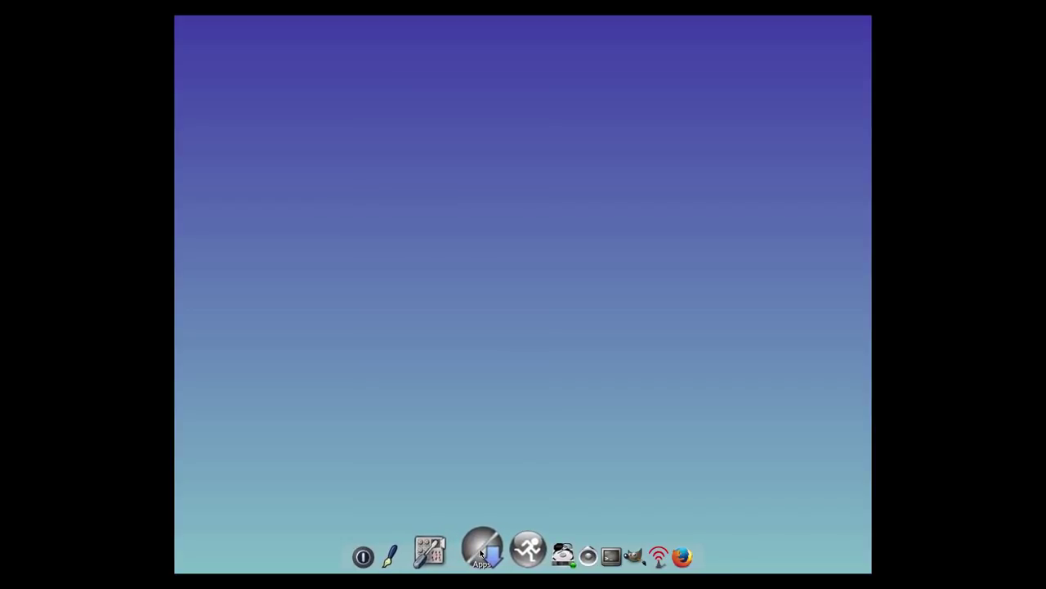
click(481, 554)
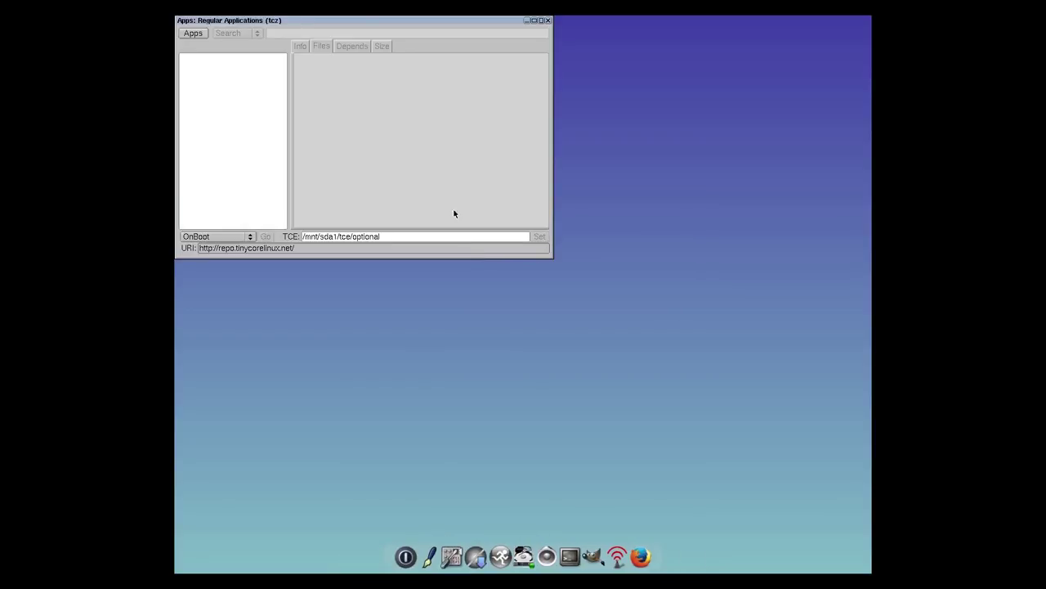
click(192, 34)
mouse_move(217, 44)
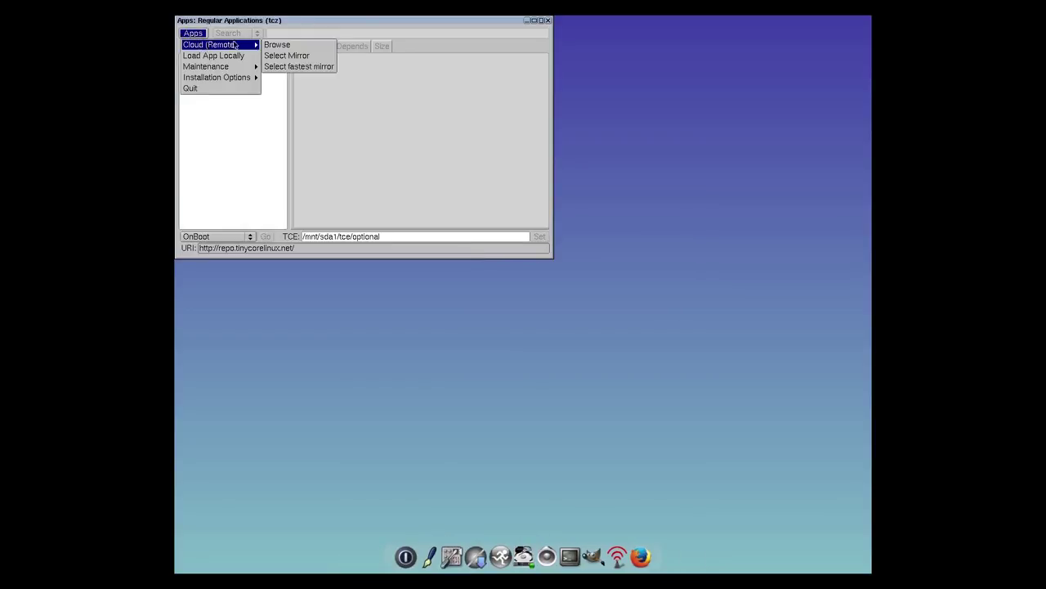
click(271, 45)
- Find pcmanfm among the remote extensions, install pcmanfm.tcz with the OnBoot option and close the Apps tool
click(284, 33)
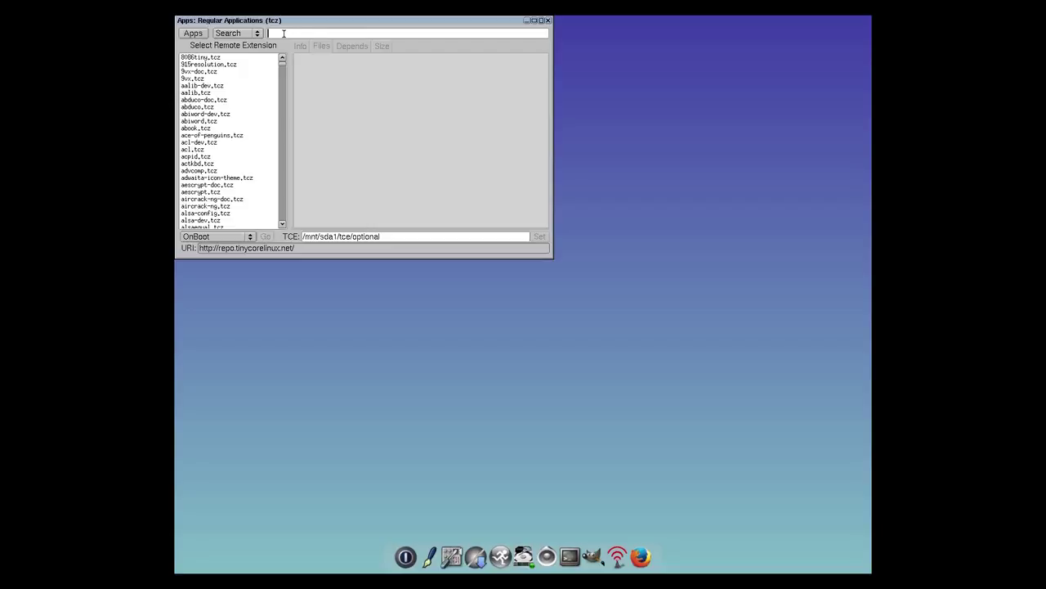
text(pcmanfm)
key(Return)
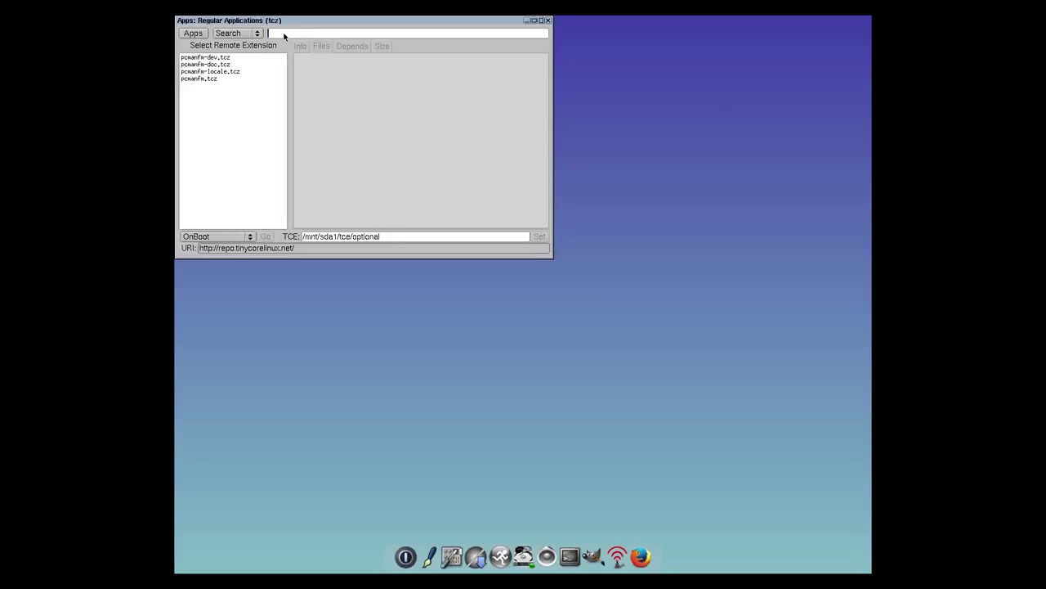
click(202, 79)
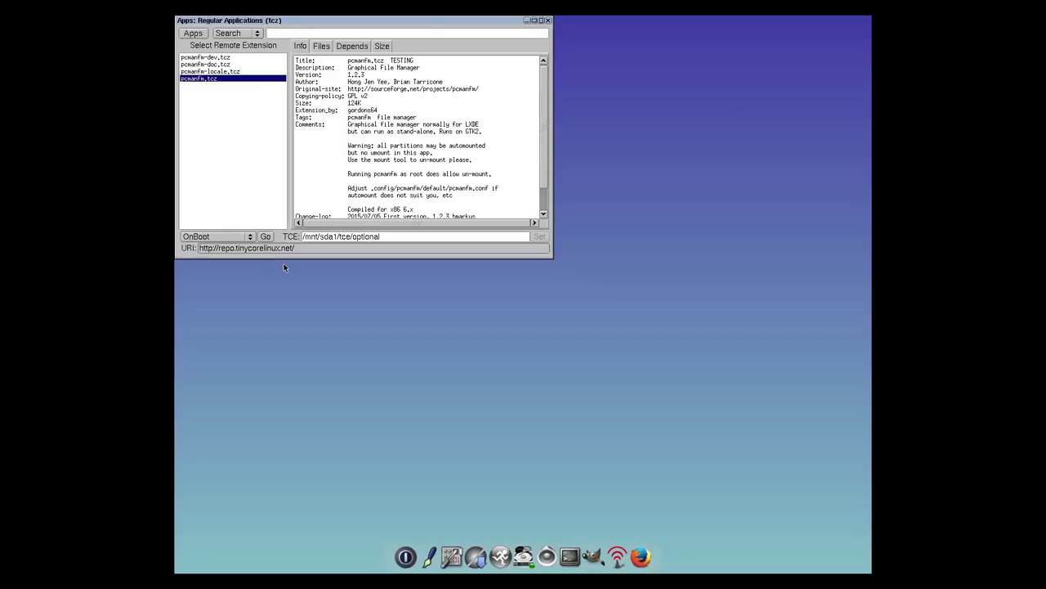
click(265, 236)
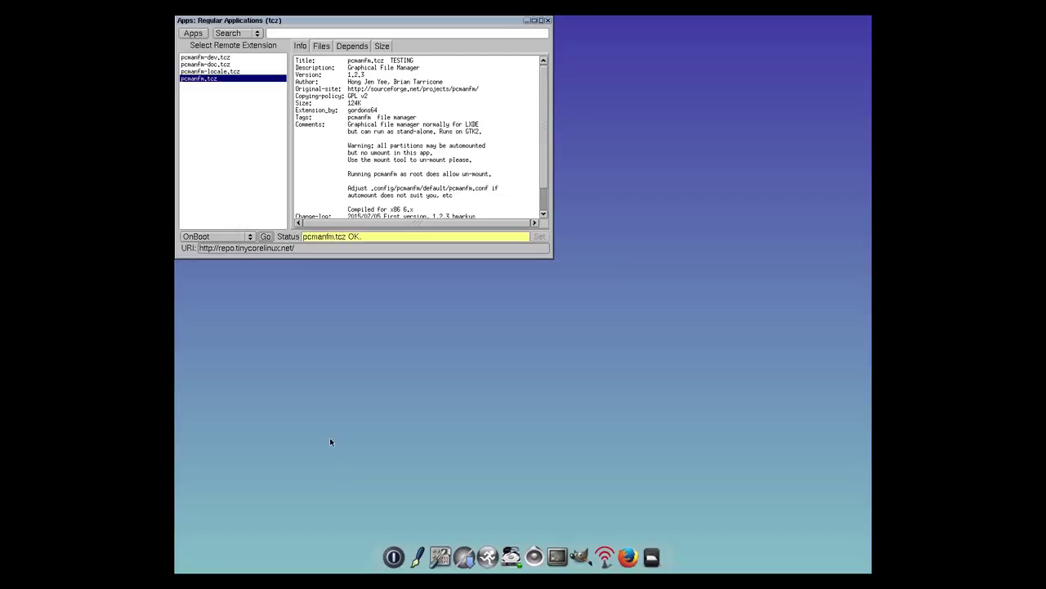
click(548, 20)
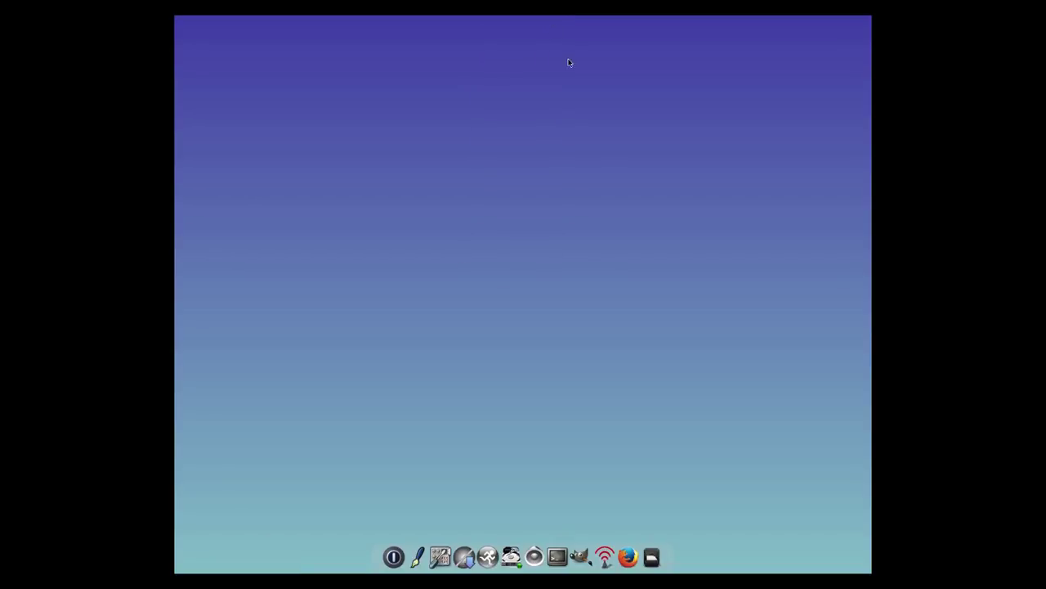
- Launch the PCManFM file manager, move its window further into the desktop and create a folder named Music in /home/tc
click(659, 551)
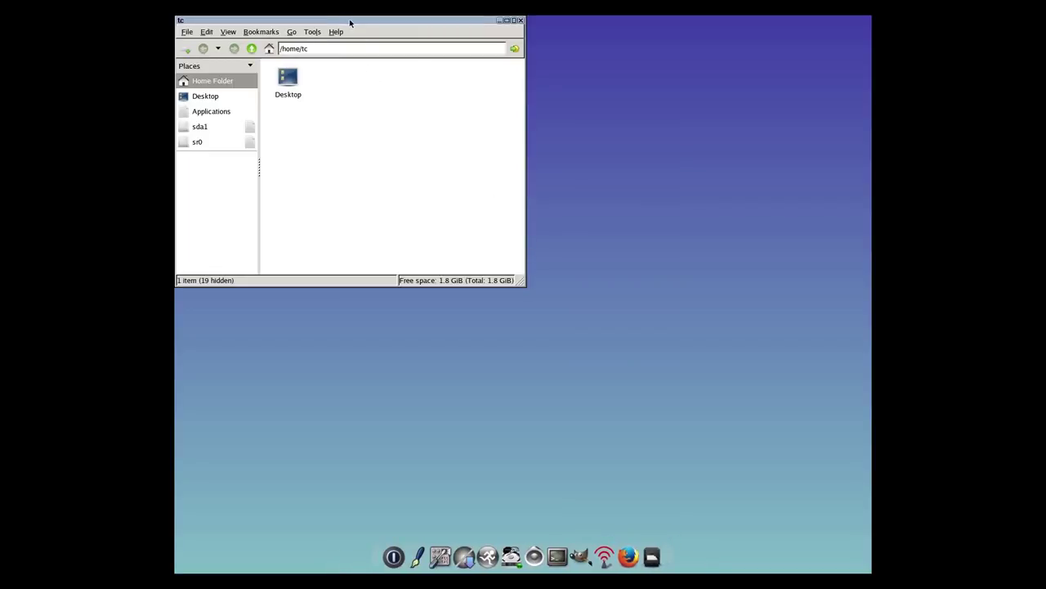
drag(351, 22, 397, 66)
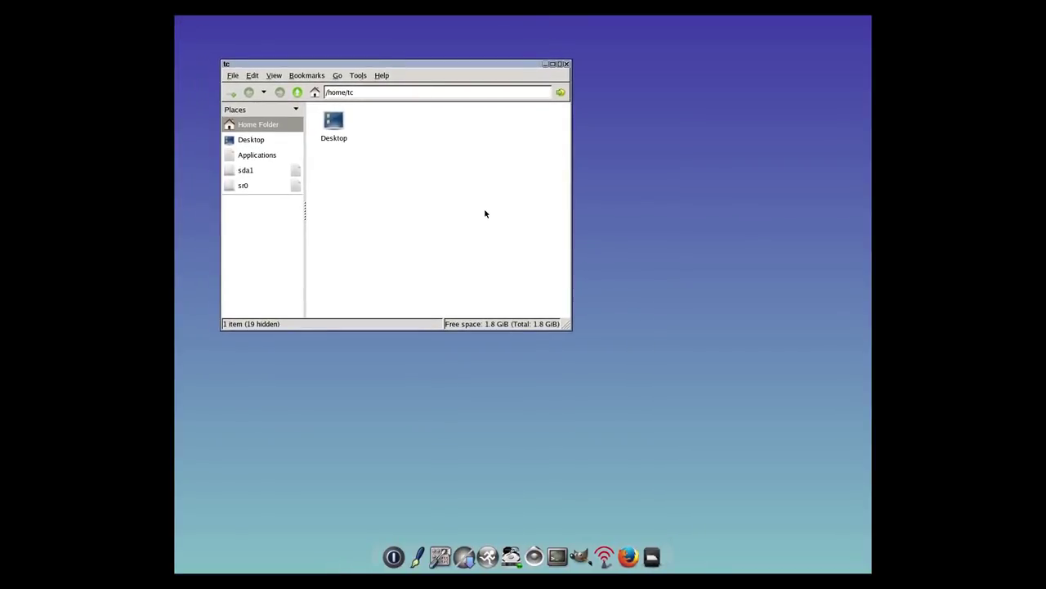
right_click(379, 126)
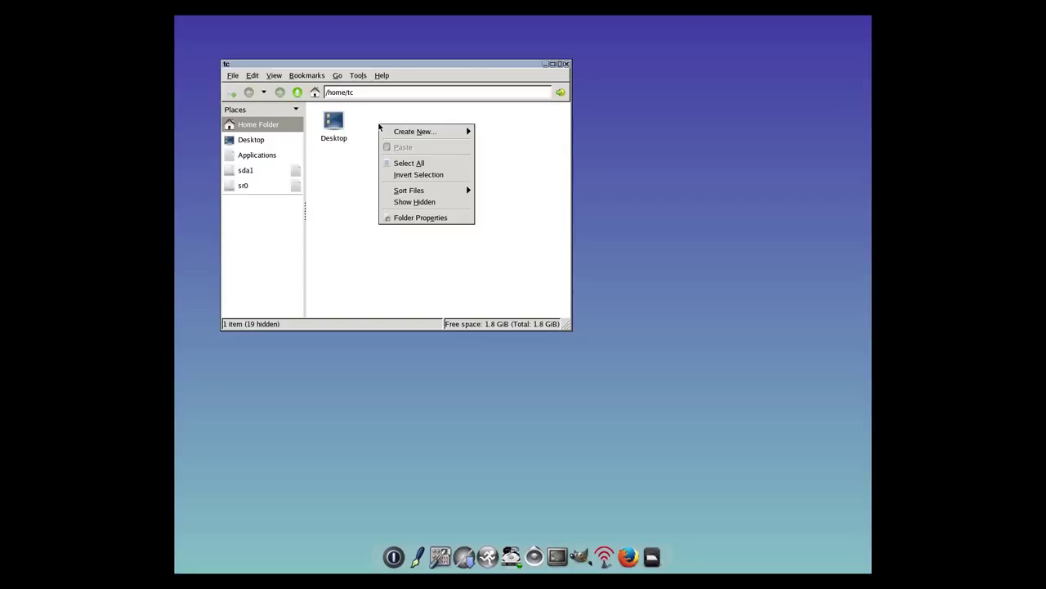
mouse_move(384, 132)
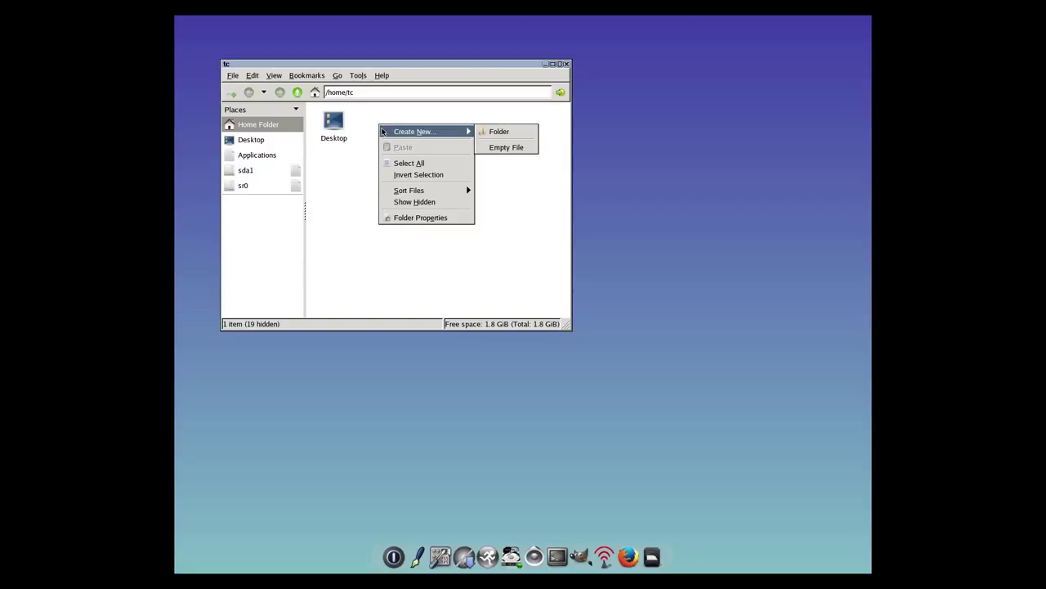
click(493, 132)
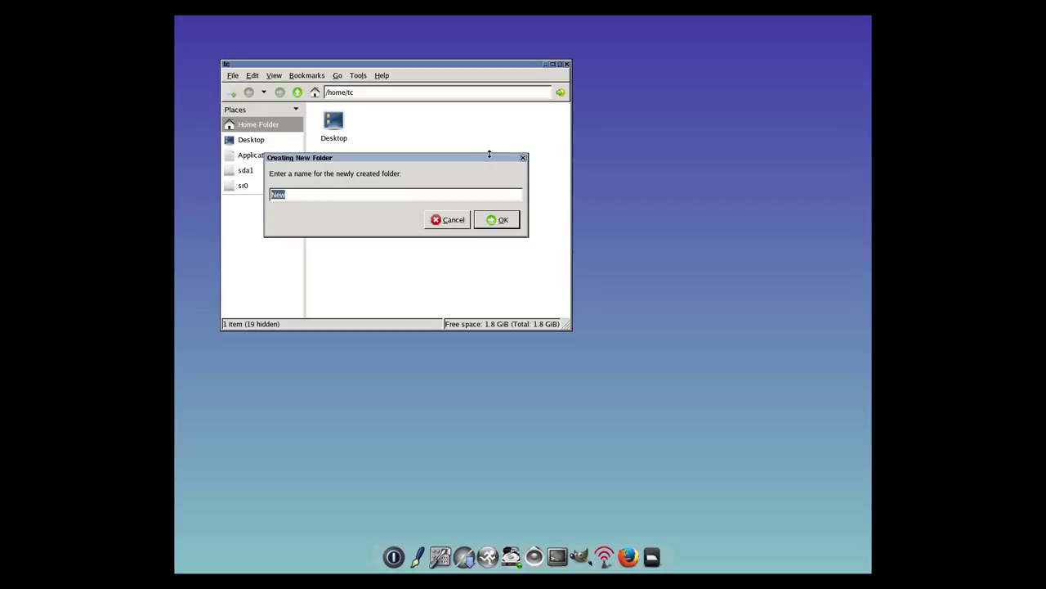
key(BackSpace)
text(Music)
key(Return)
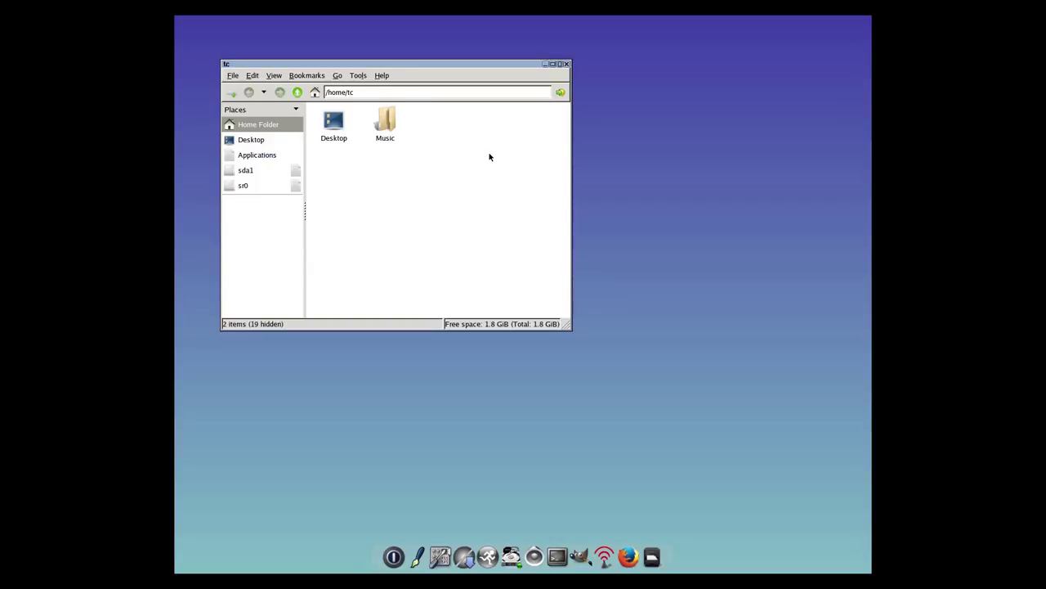
- Create a folder named Video in /home/tc beside the Music folder and close the file manager
right_click(417, 126)
mouse_move(426, 132)
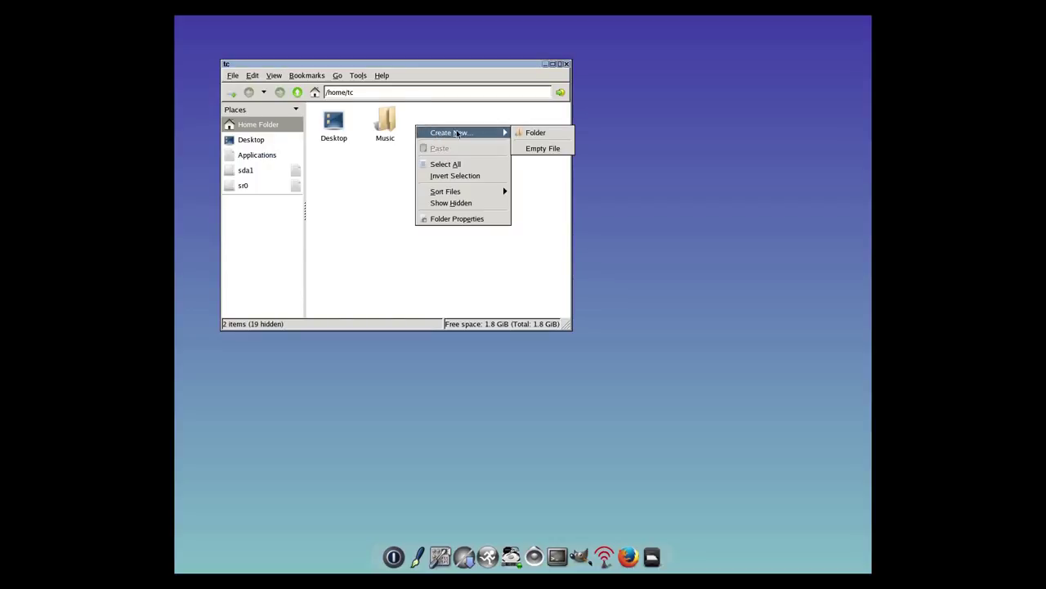
click(528, 132)
key(BackSpace)
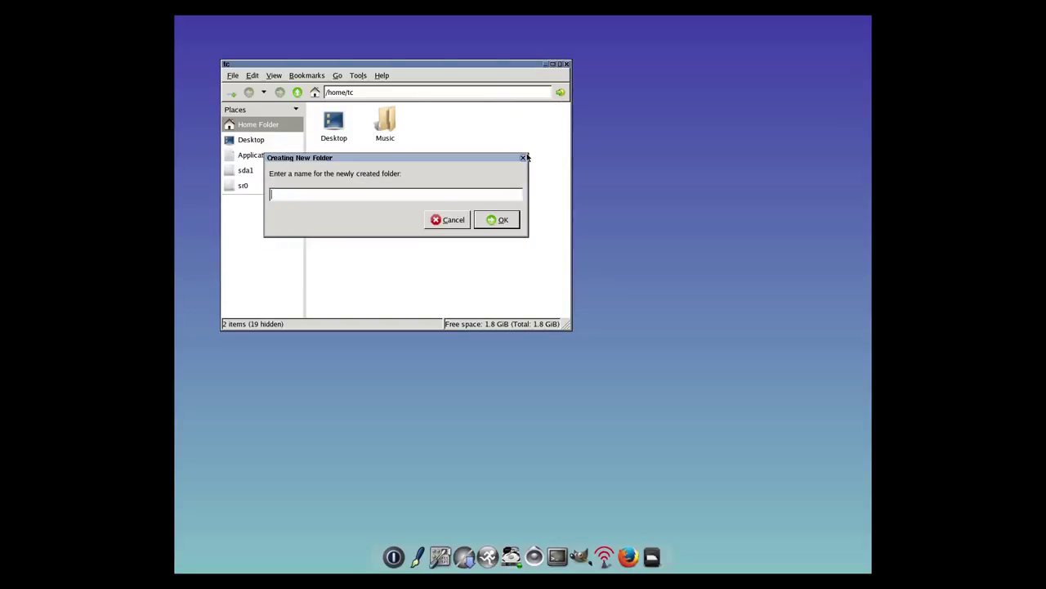
text(Video)
key(Return)
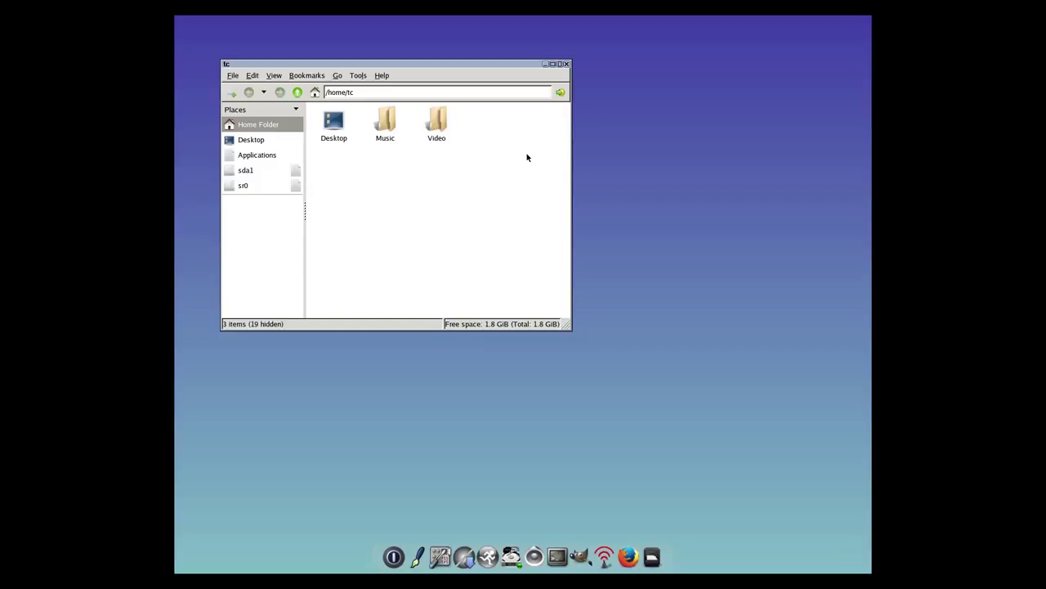
click(566, 65)
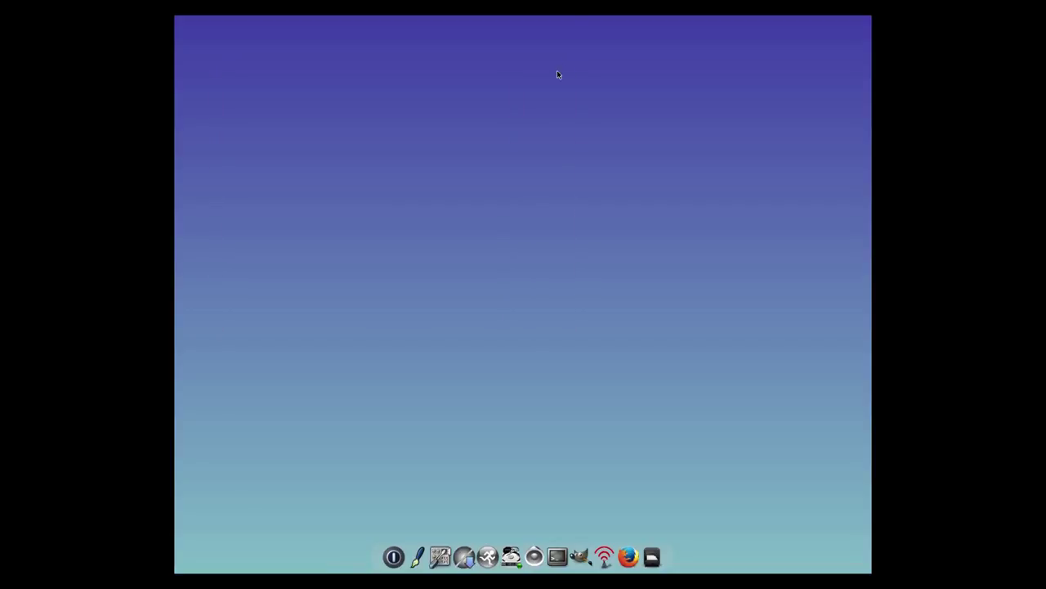
- Reopen the Apps tool, load the remote cloud repository and look through its list of available extensions
click(465, 549)
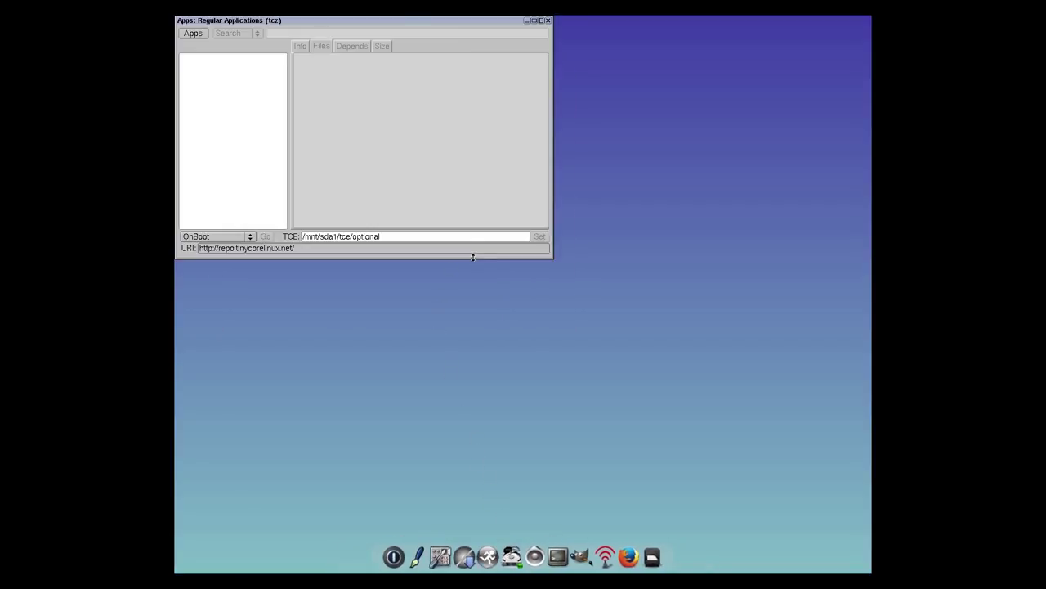
click(193, 34)
mouse_move(201, 47)
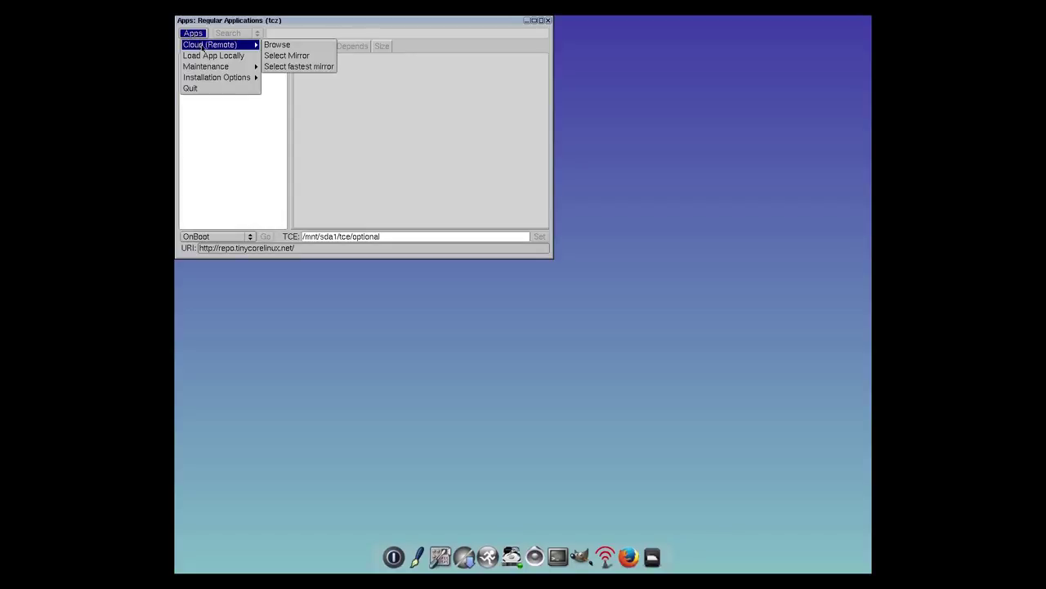
click(275, 49)
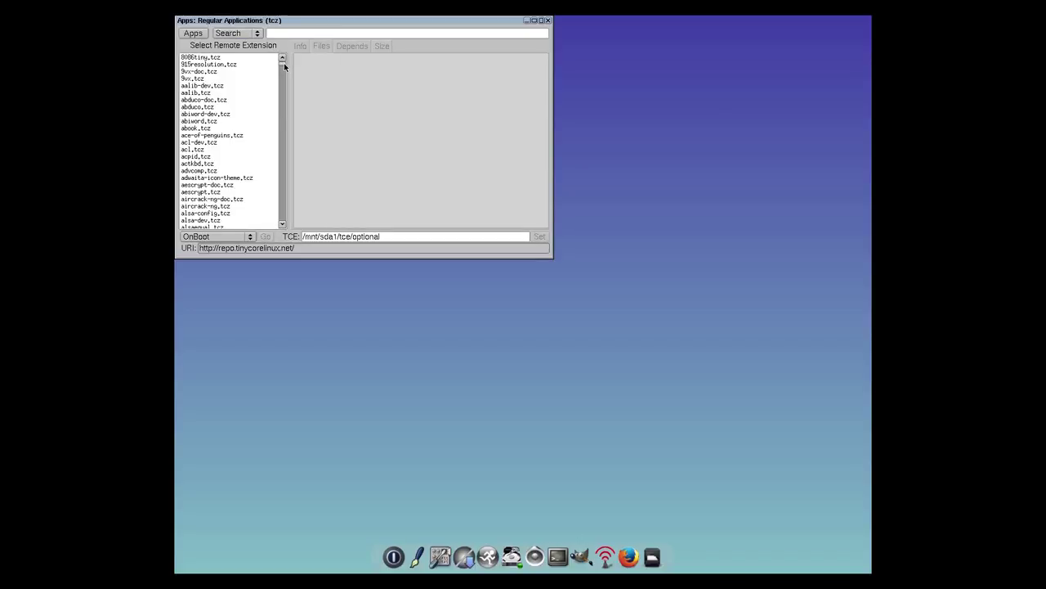
drag(284, 63, 284, 77)
scroll(281, 97, up, 8)
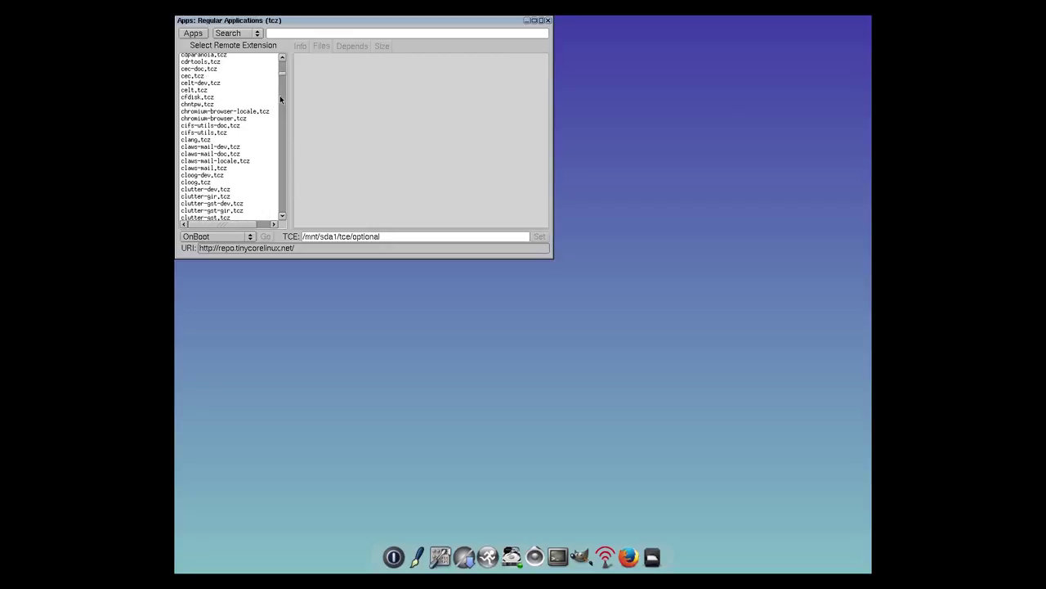
scroll(279, 99, up, 4)
scroll(279, 95, up, 5)
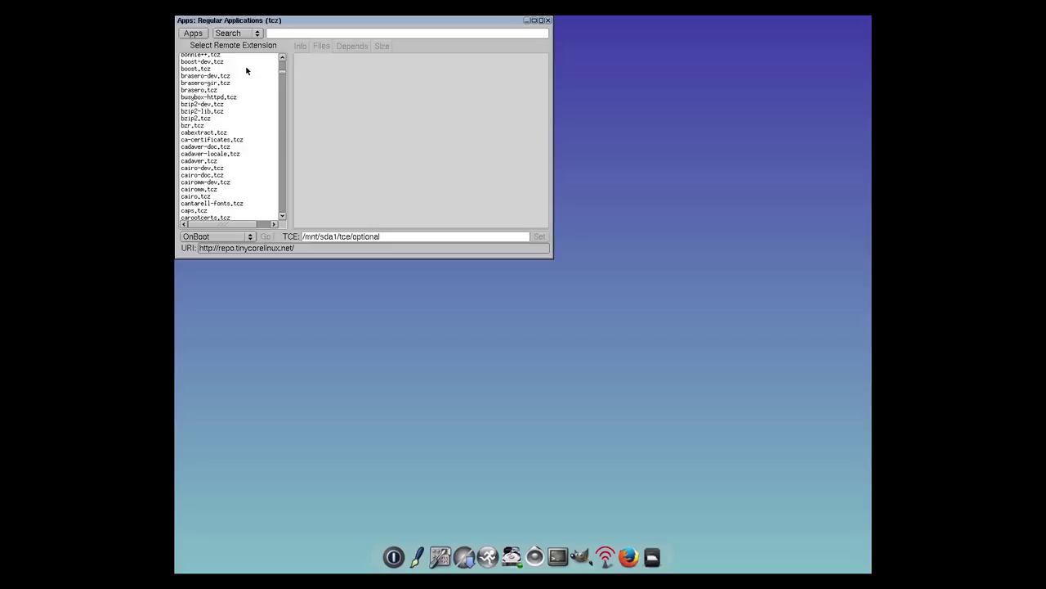
drag(285, 71, 285, 60)
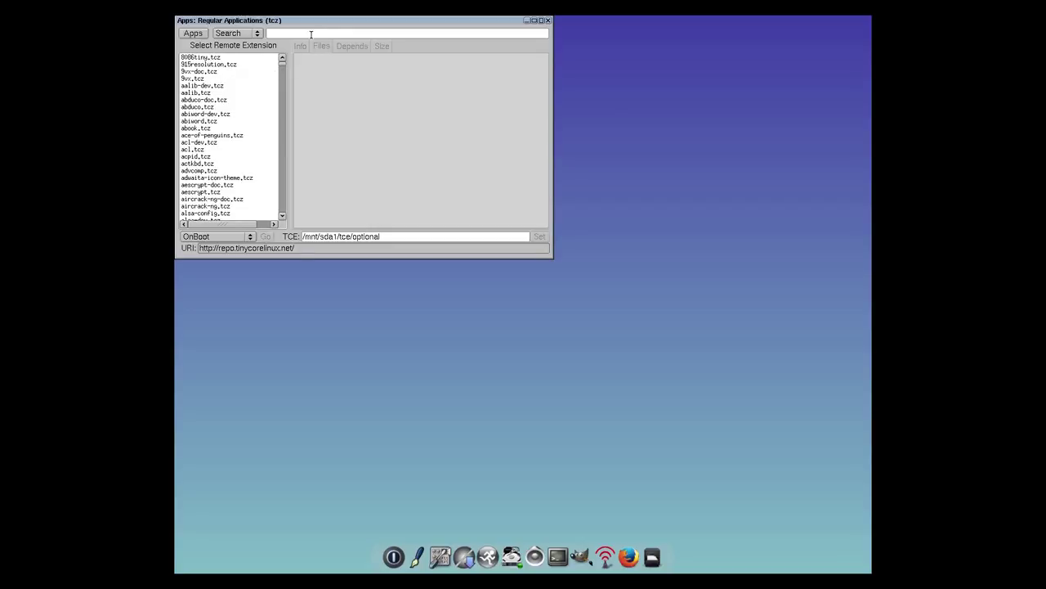
- Find abiword among the remote extensions, install abiword.tcz with the OnDemand option and close the Apps tool
text(abiword)
key(Return)
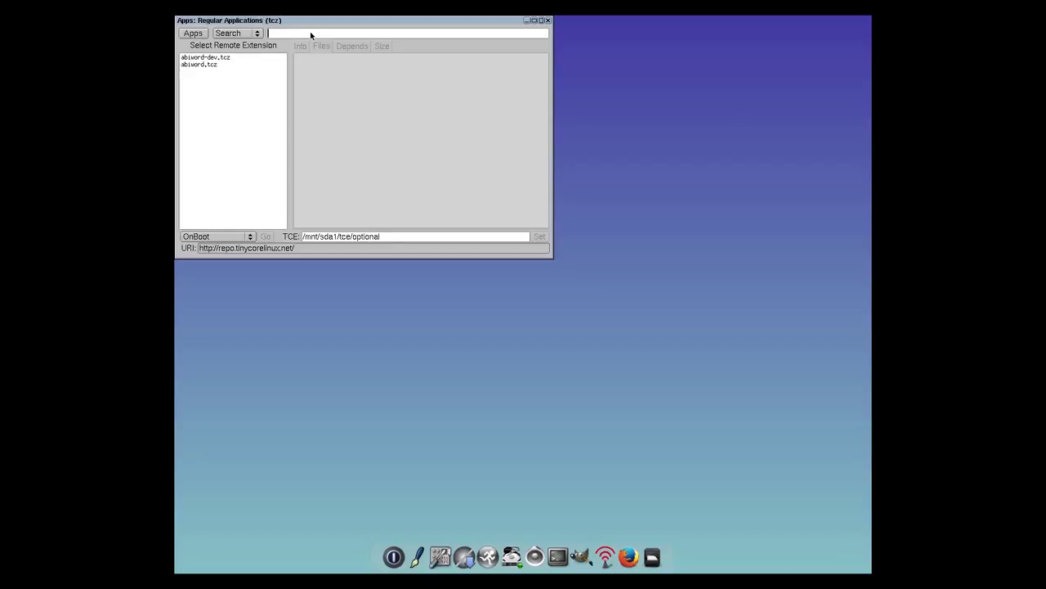
click(212, 68)
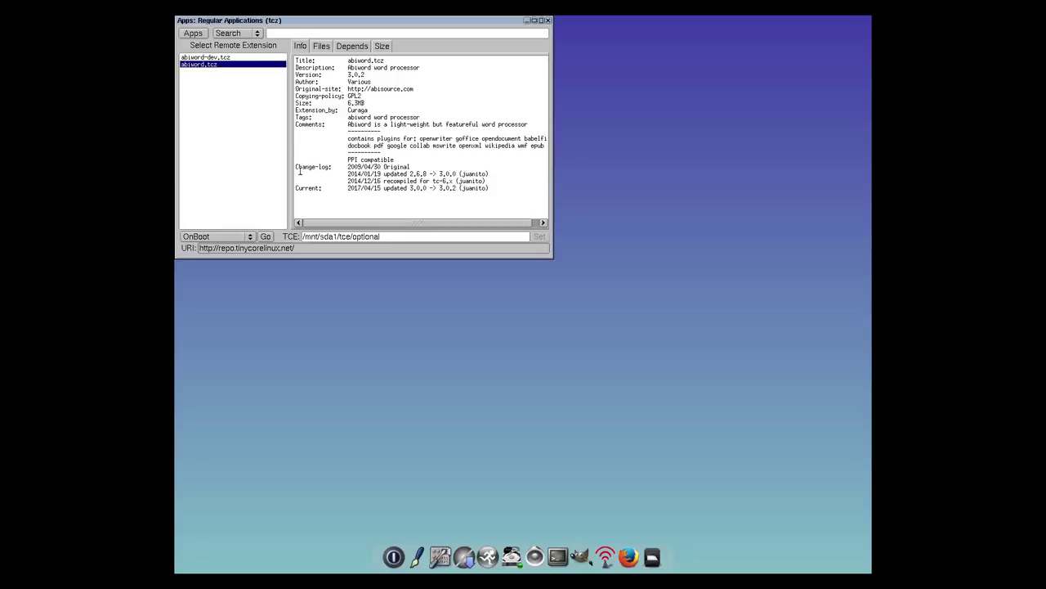
click(250, 237)
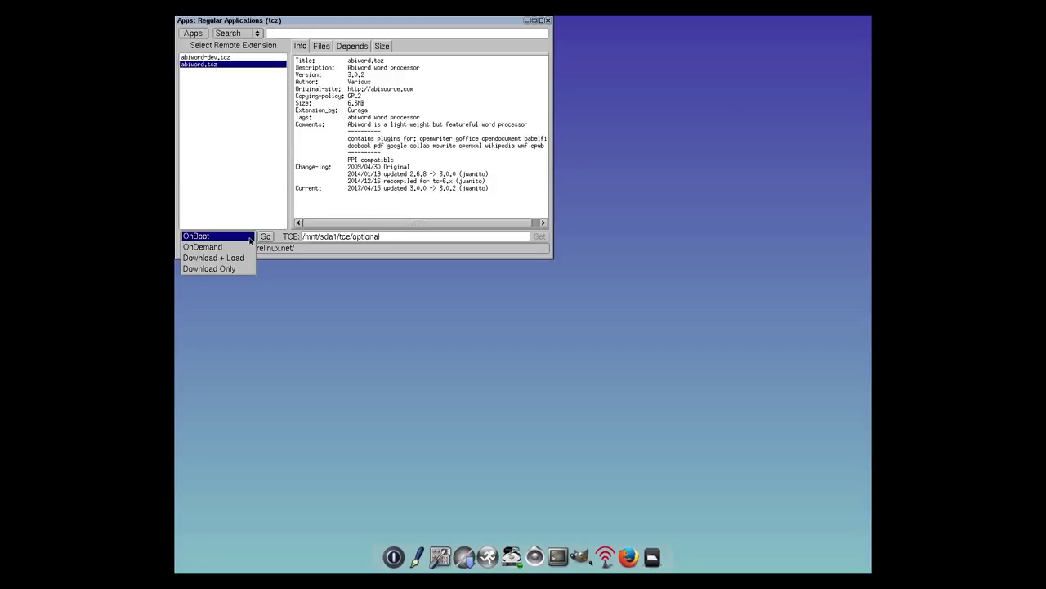
click(249, 246)
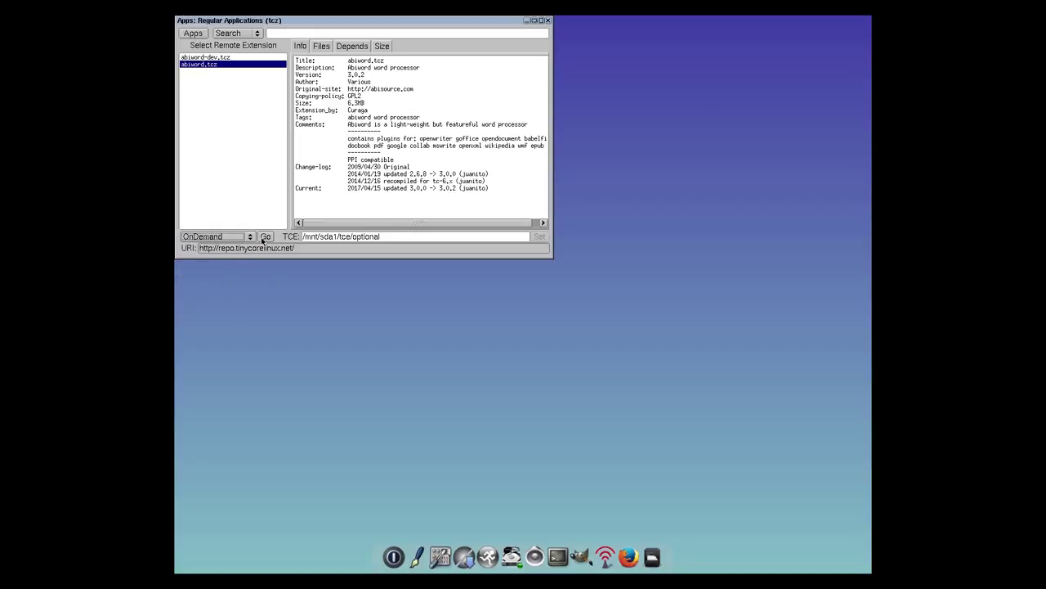
click(264, 237)
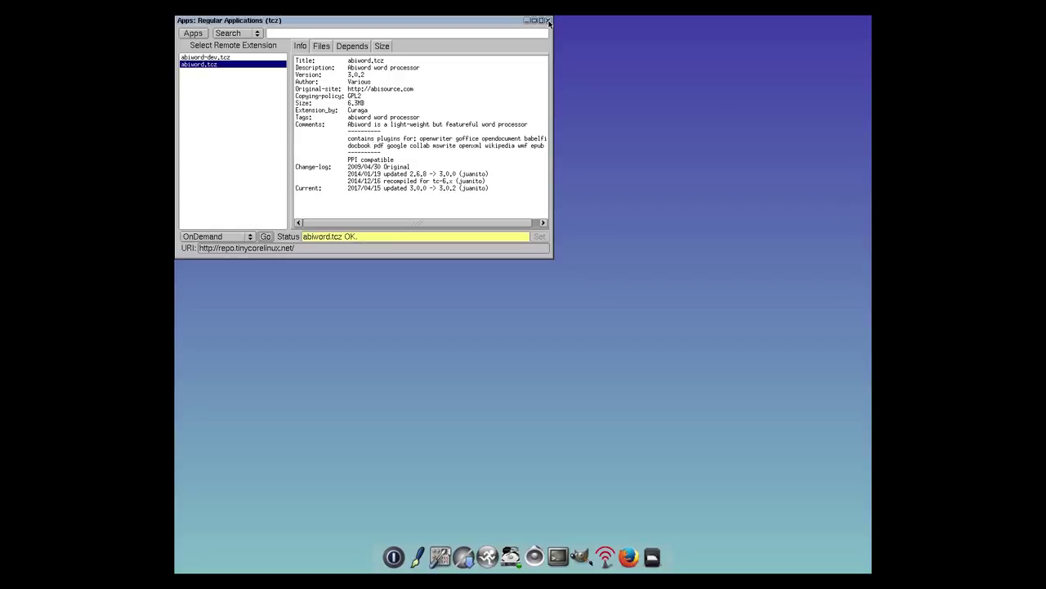
click(549, 20)
- Launch abiword from the desktop's OnDemand applications
right_click(464, 108)
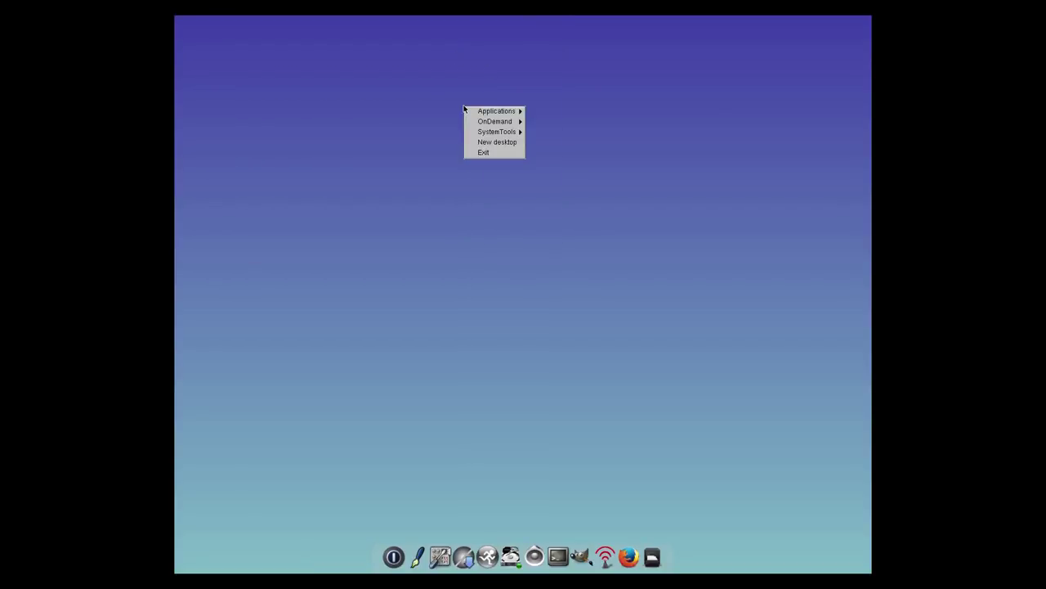
mouse_move(474, 120)
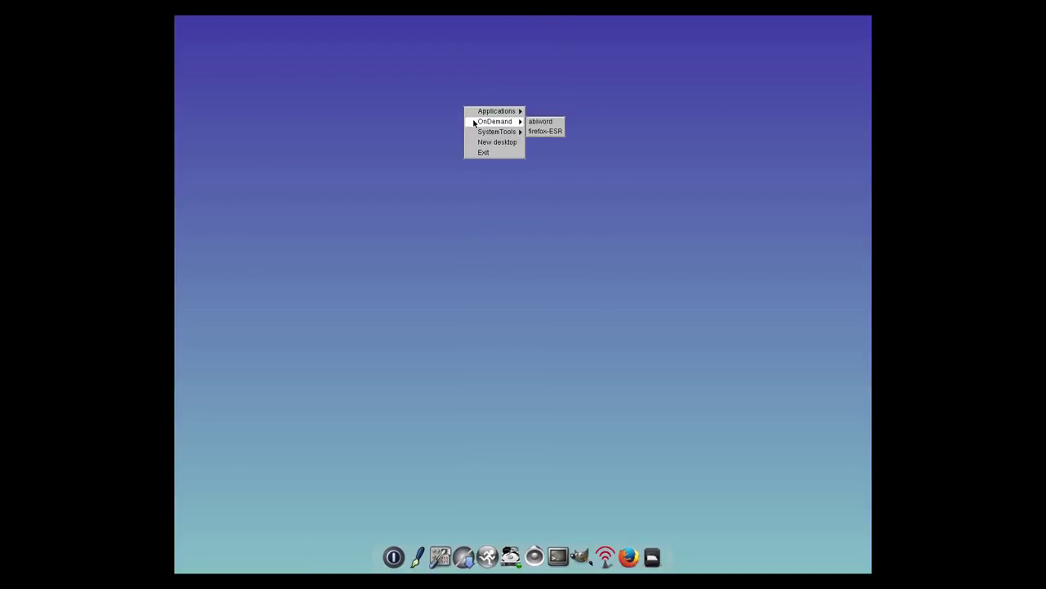
click(532, 122)
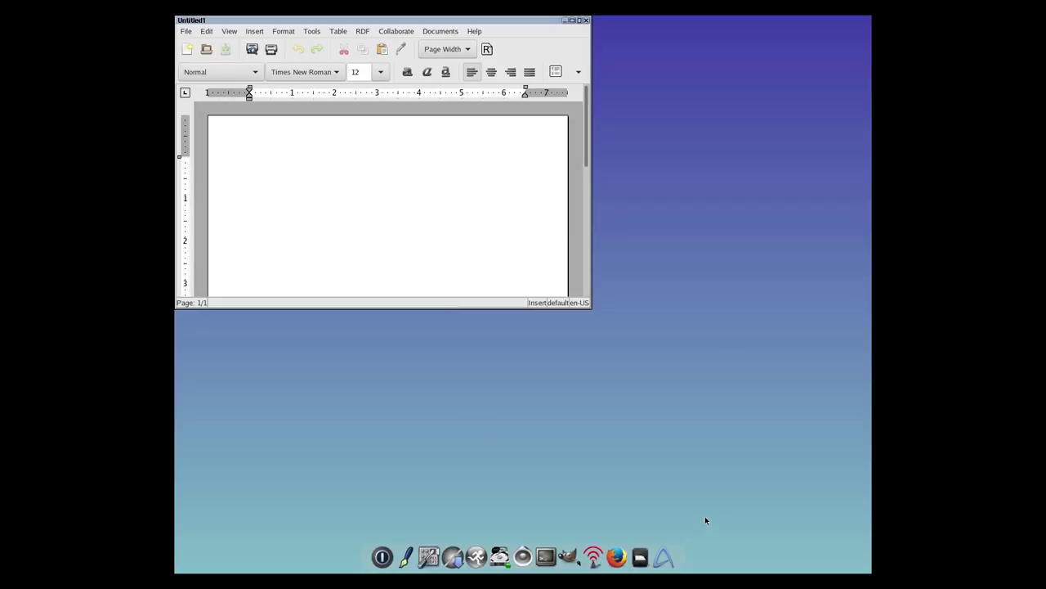
- View the version information in the About abiword window and close it
click(474, 31)
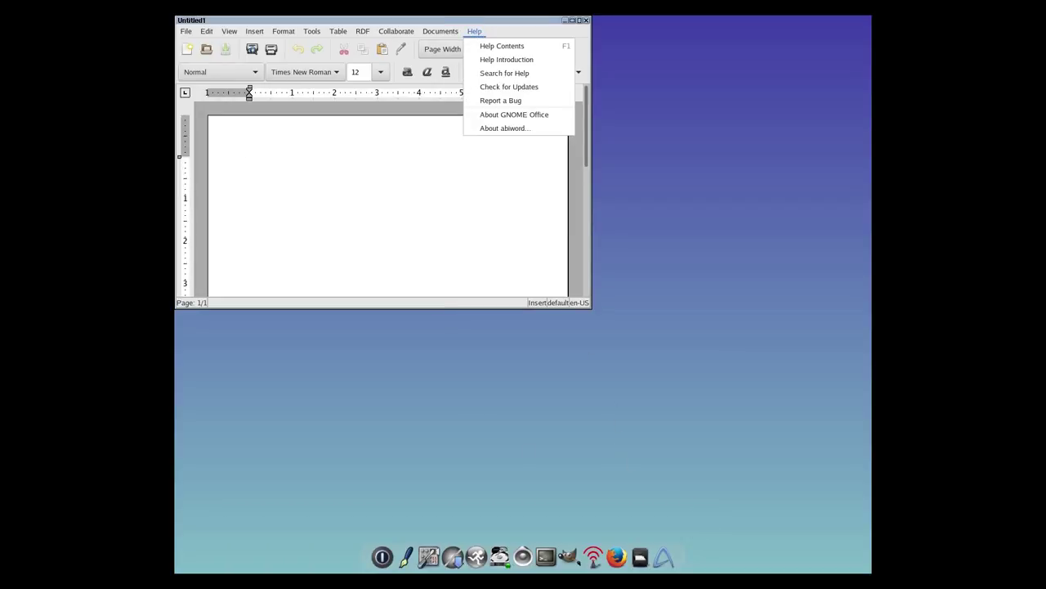
click(503, 129)
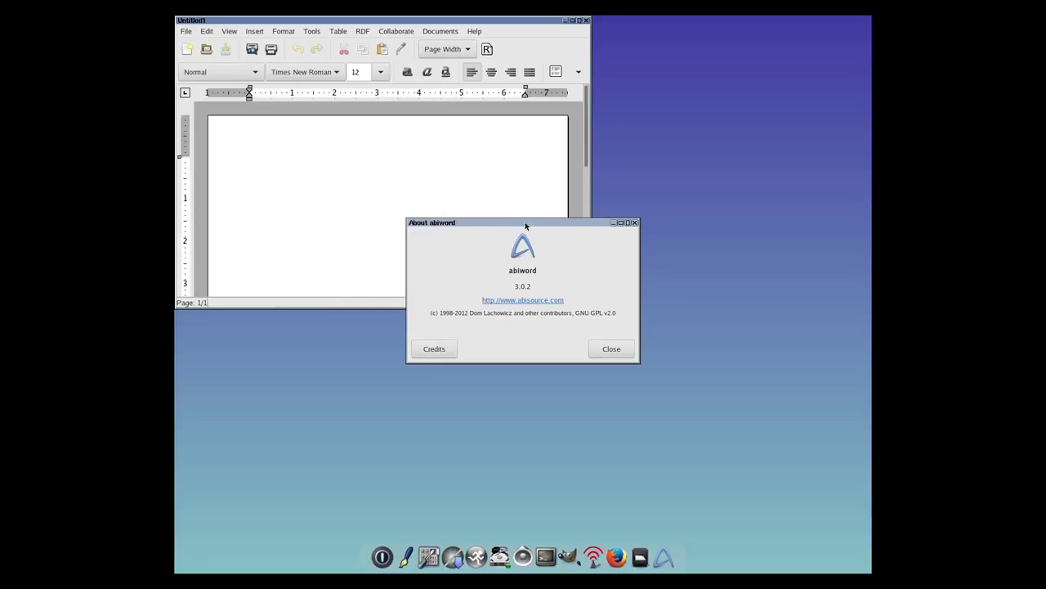
click(620, 351)
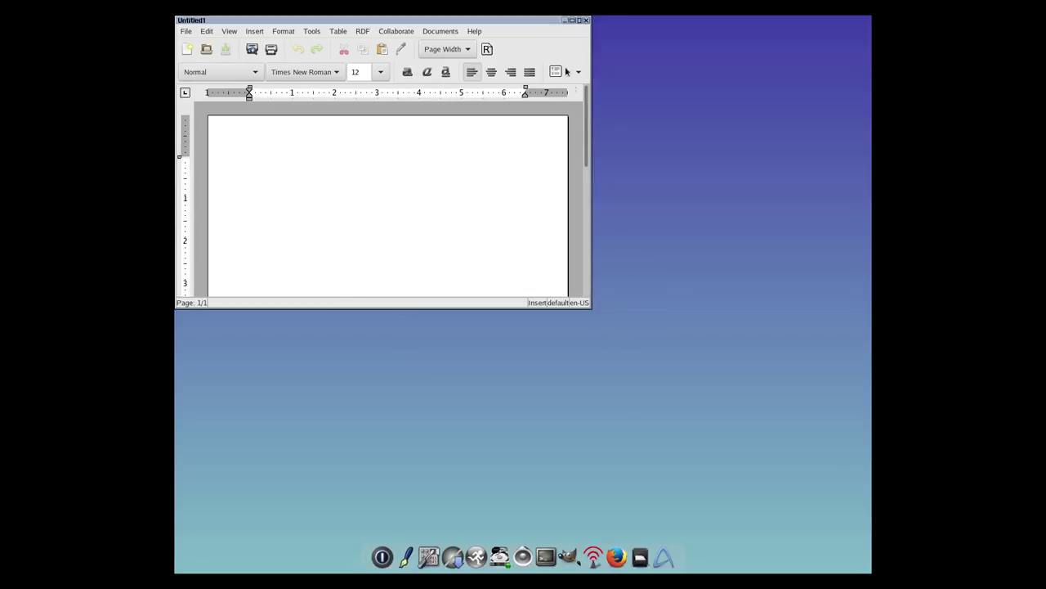
- Close the blank AbiWord document and load the remote cloud repository's extension list in the Apps tool
click(586, 20)
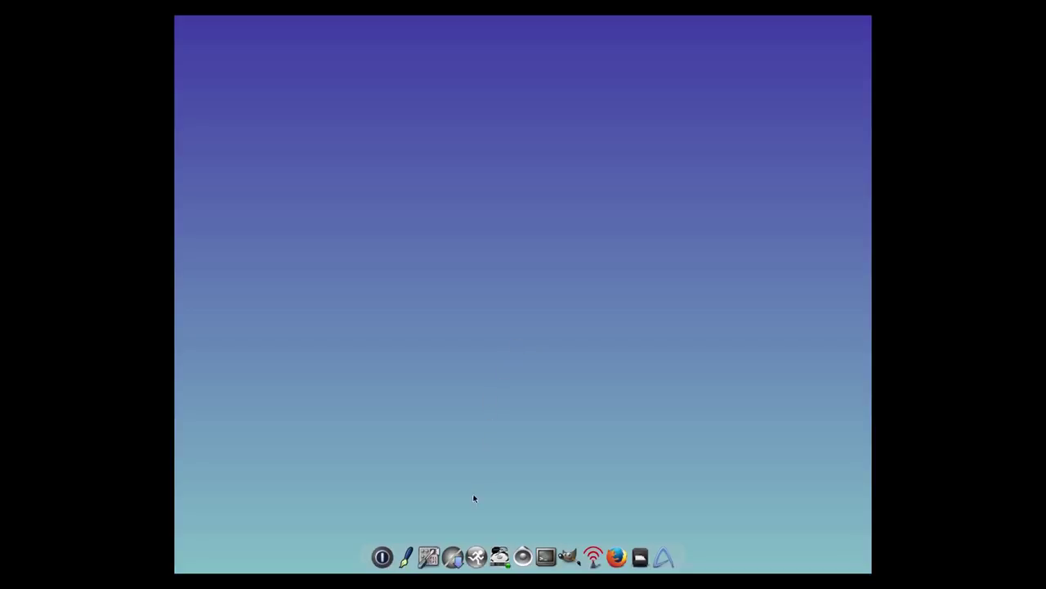
click(463, 549)
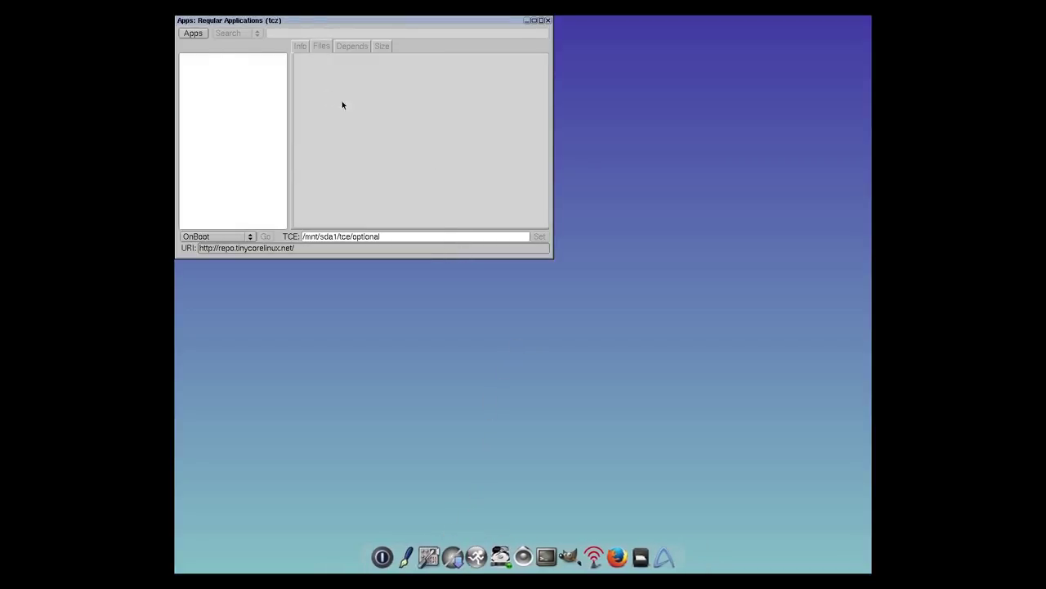
click(190, 33)
mouse_move(215, 46)
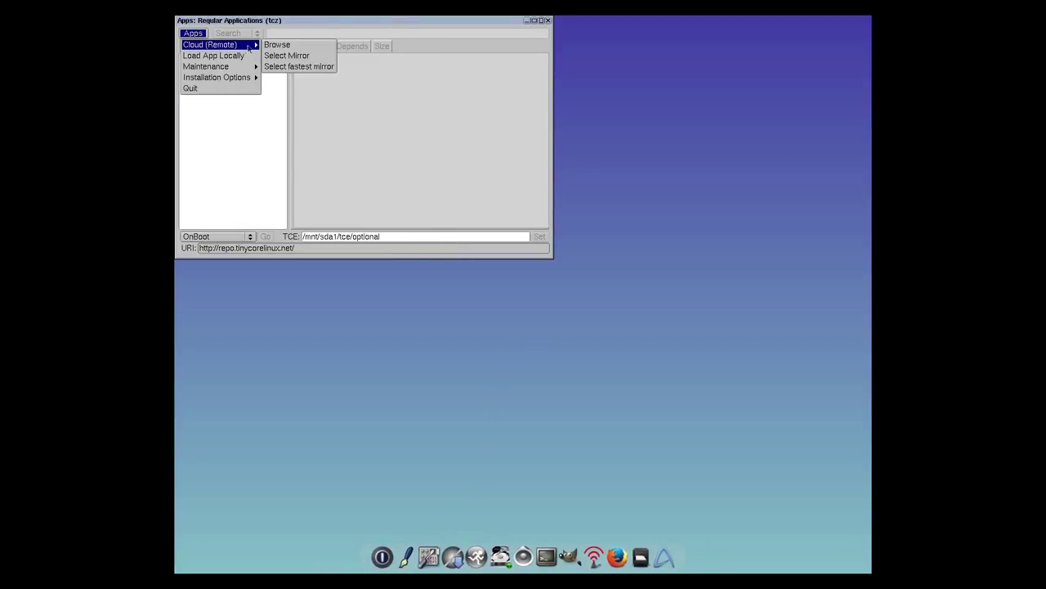
click(276, 46)
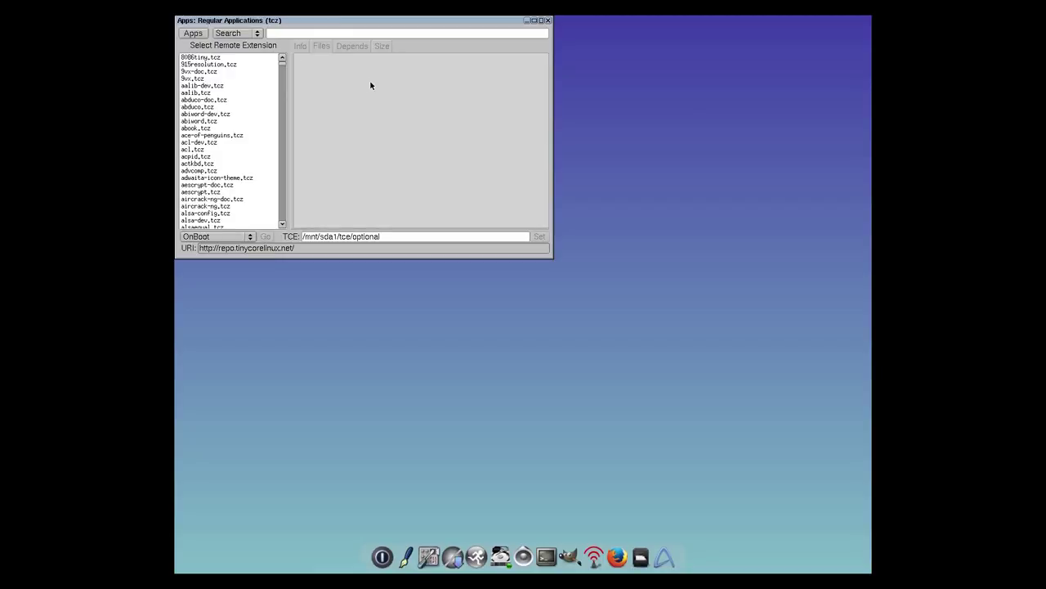
- Search the remote extensions for vlc, look through the matching packages and close the Apps tool
click(340, 31)
text(vlc)
key(Return)
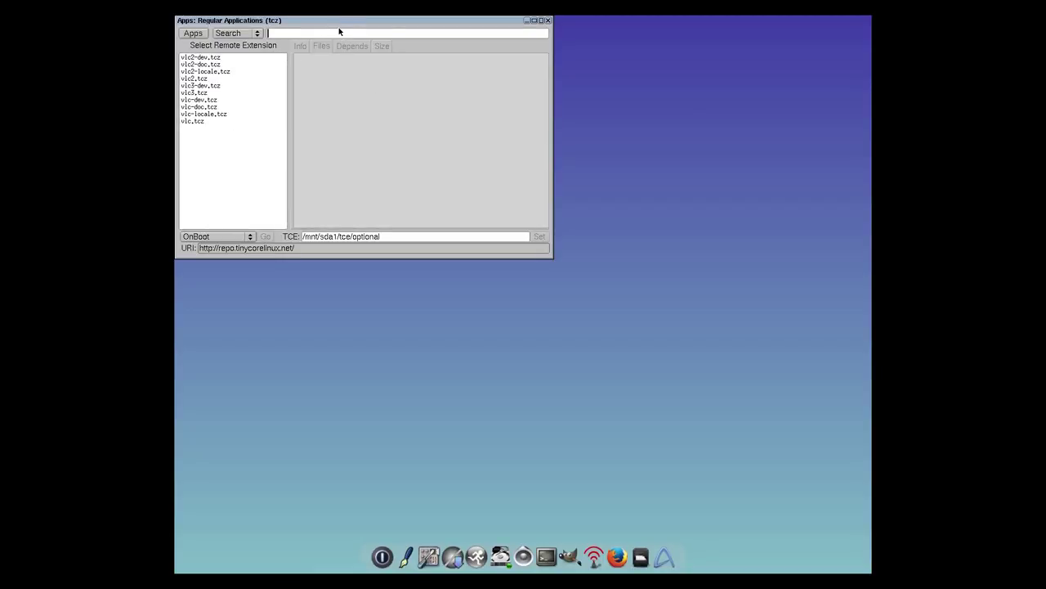
click(548, 20)
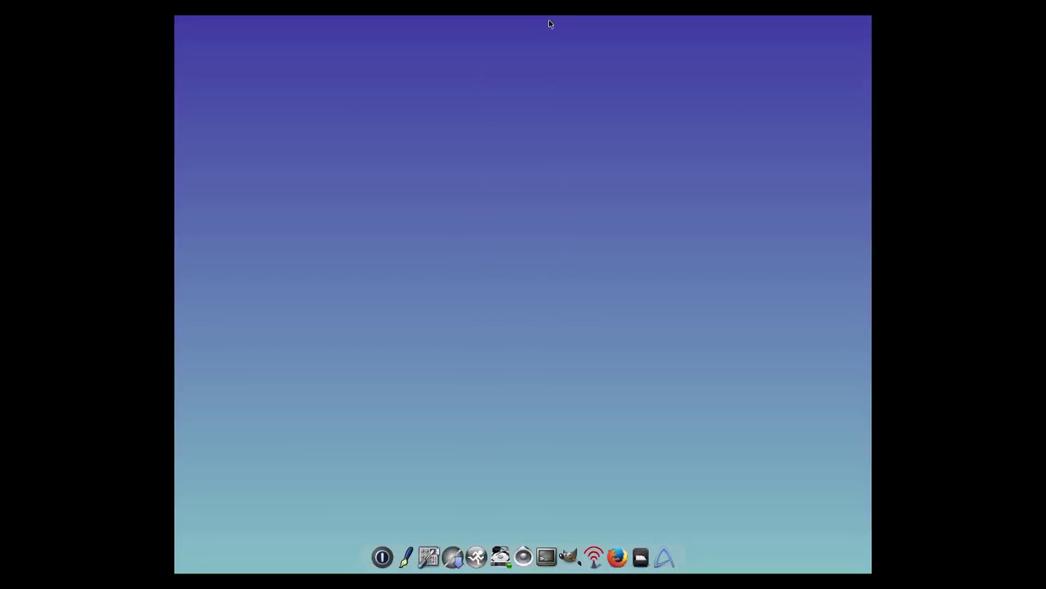